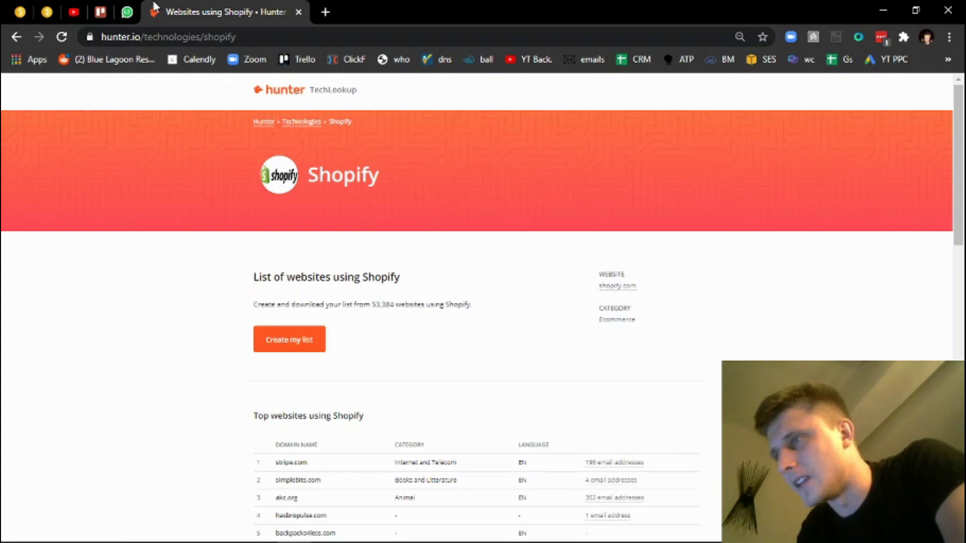
Search 'builtwith' in a new tab and open the BuiltWith Technology Lookup site.
left_click(325, 12)
type("bui")
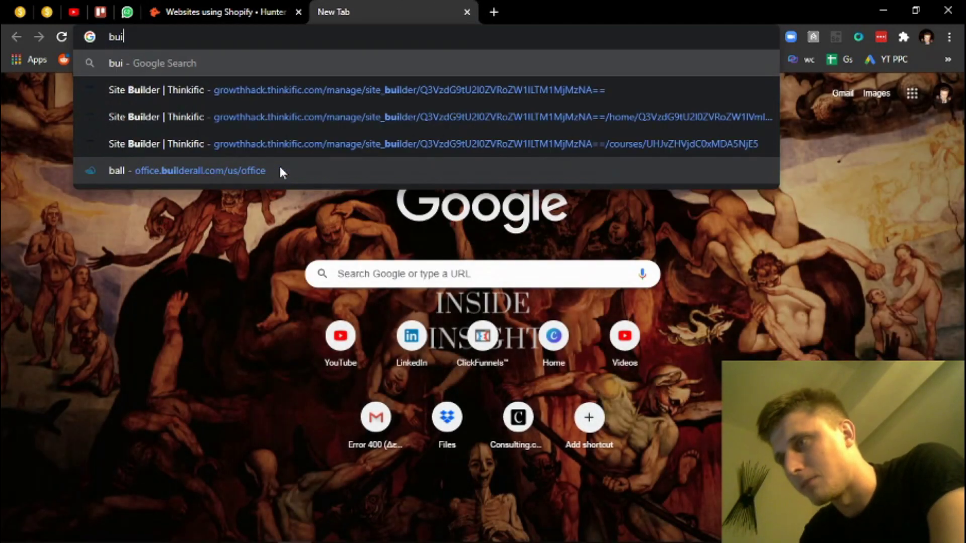
type("ltwith")
key("Return")
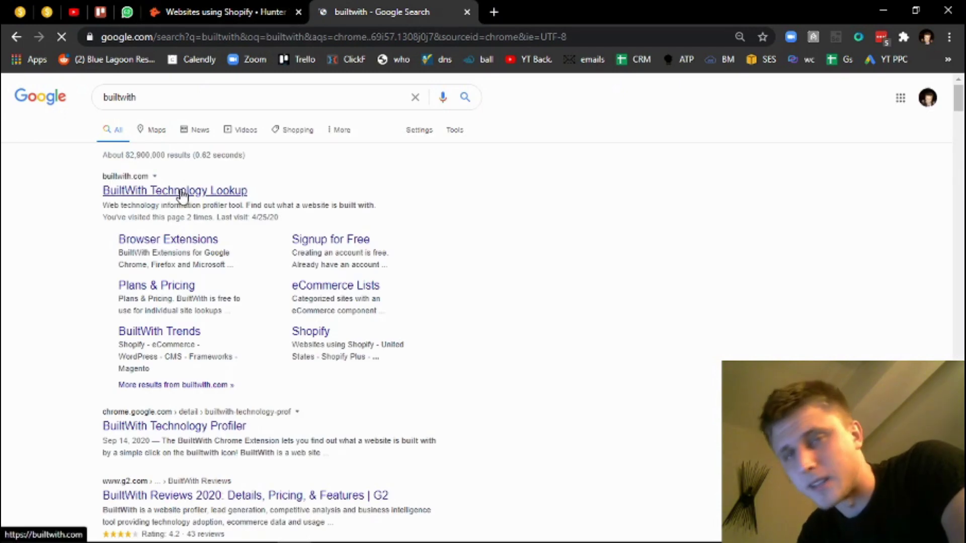
left_click(181, 191)
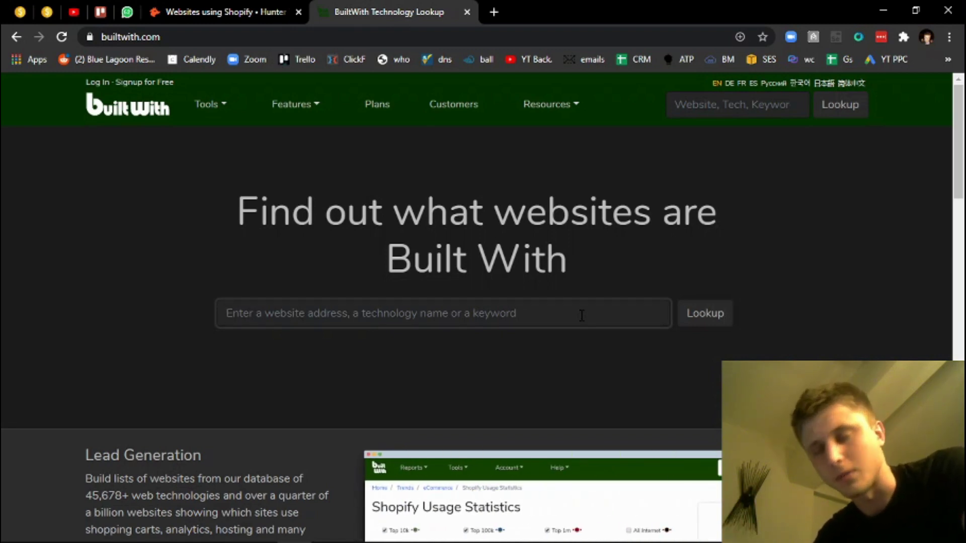
Back on the Hunter Shopify tab, load hunter.io/technologies, then retry with a trailing slash.
left_click(201, 11)
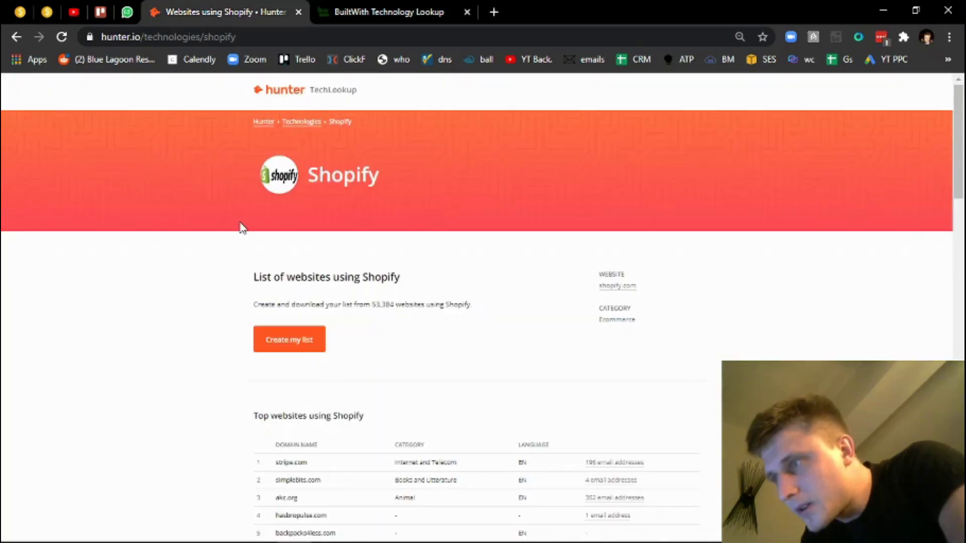
left_click(163, 38)
left_click(163, 37)
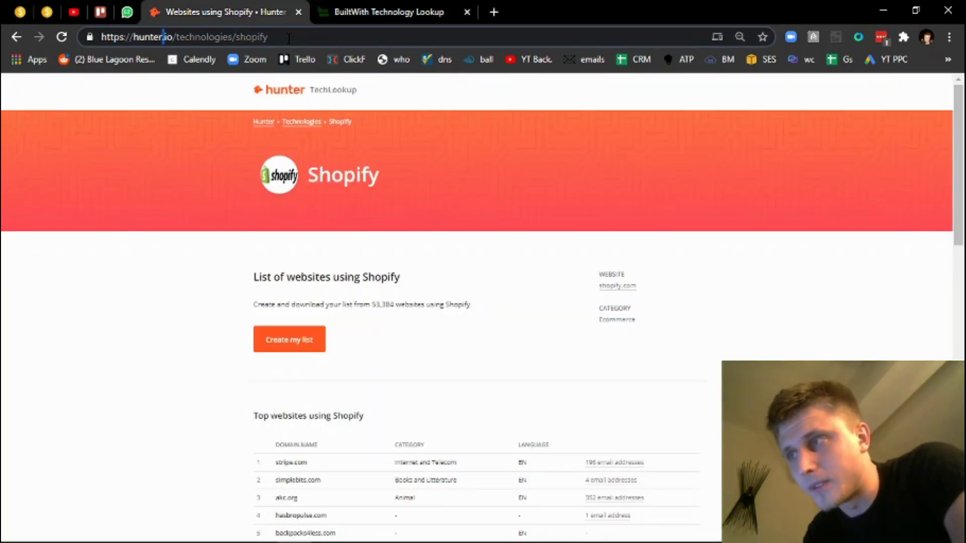
left_click_drag(289, 37, 236, 38)
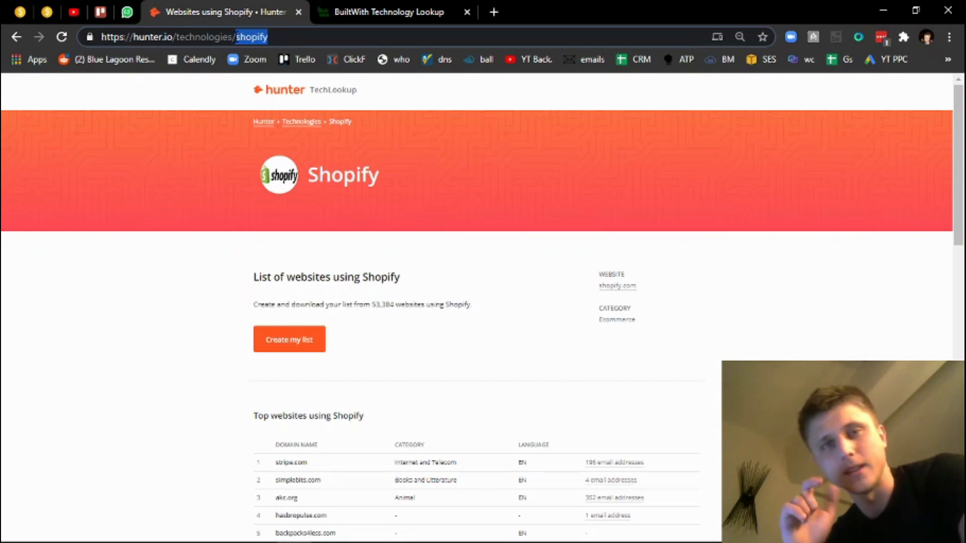
key("BackSpace")
key("BackSpace")
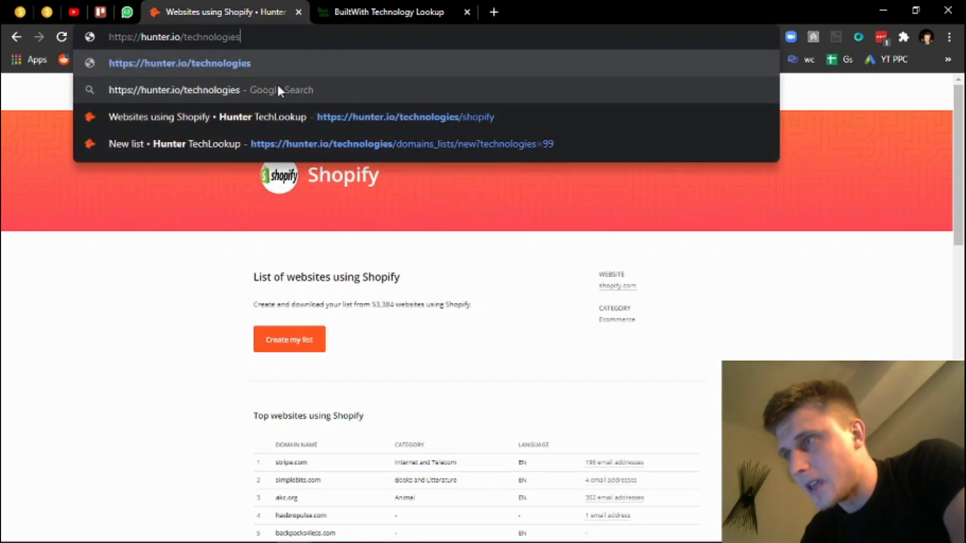
key("Return")
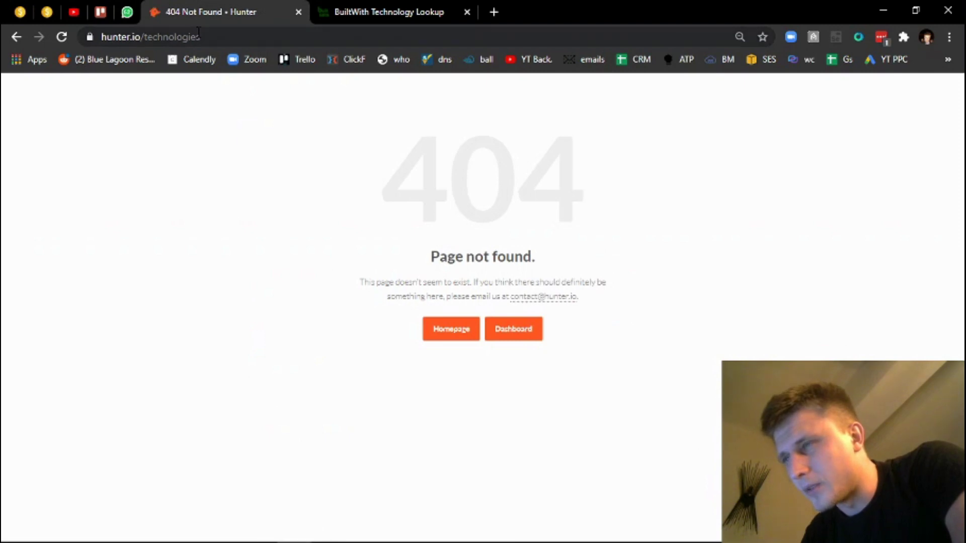
left_click(211, 36)
type("//")
key("Return")
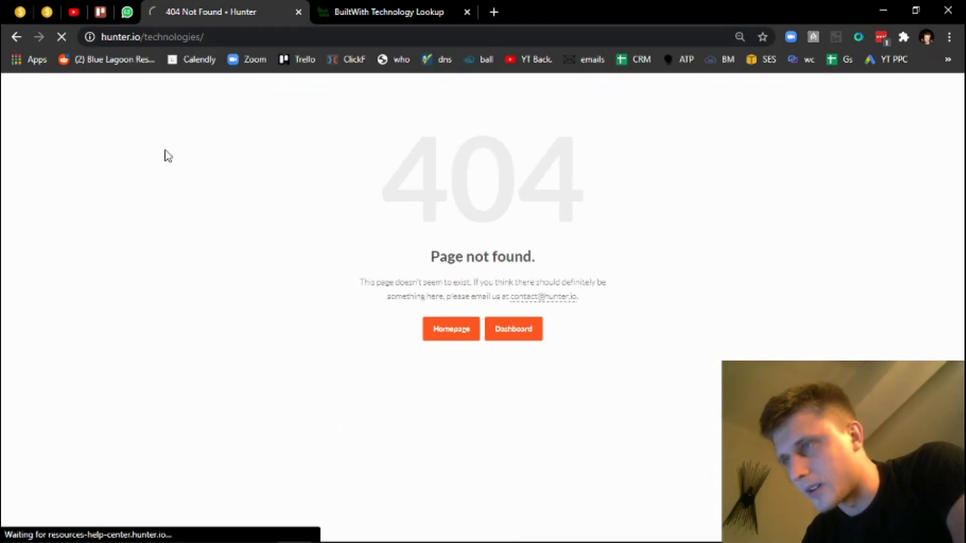
Sign in to Hunter from the Dashboard using a Google account.
left_click(491, 336)
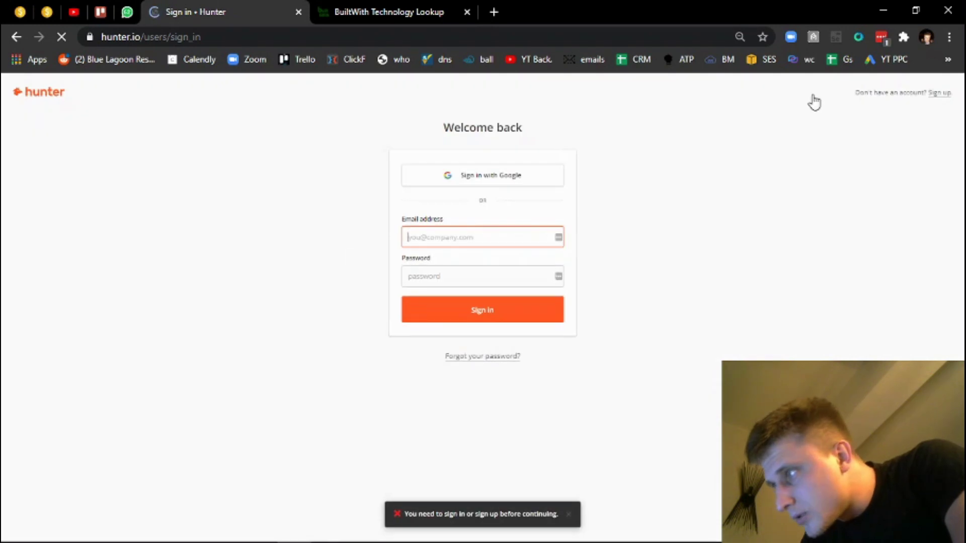
left_click(495, 187)
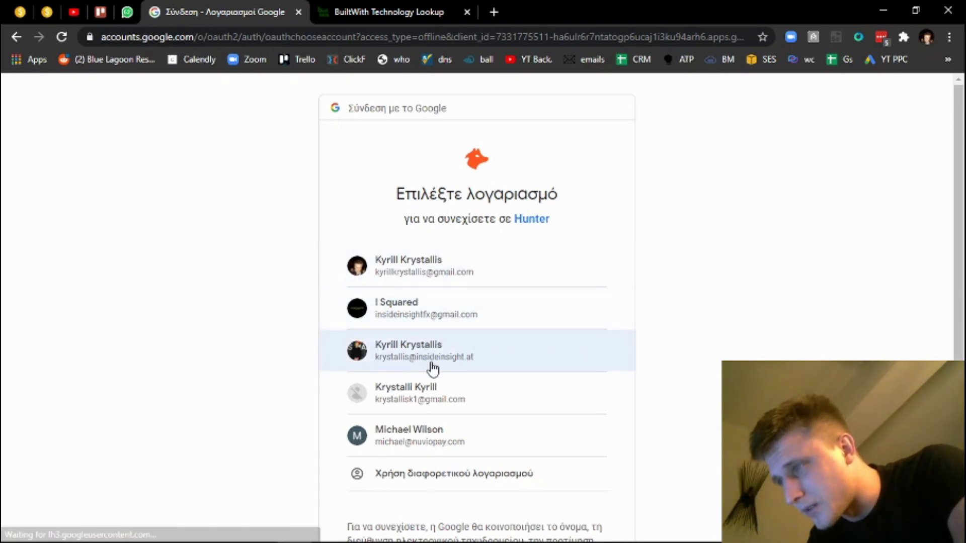
left_click(431, 363)
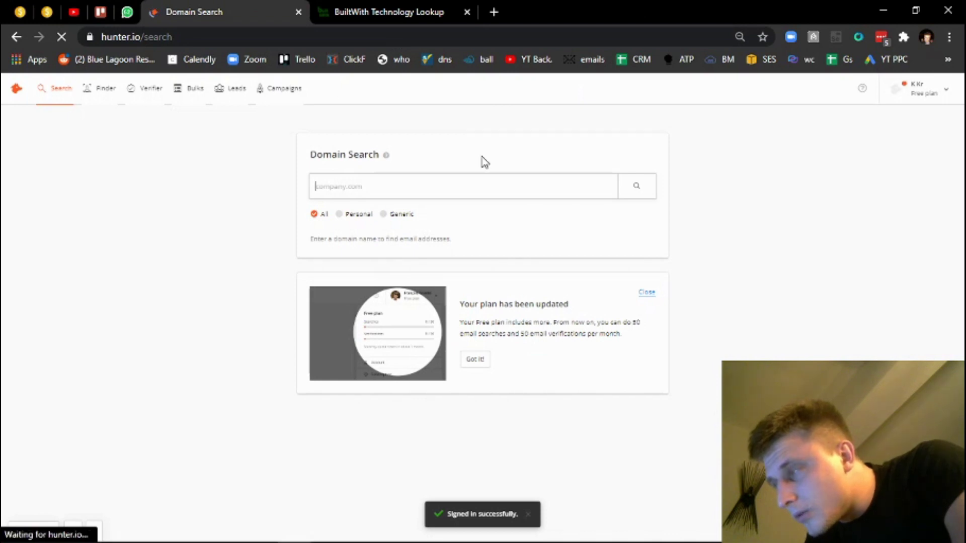
Check the Free plan search quota in the account menu, then close it.
left_click(923, 87)
left_click(189, 209)
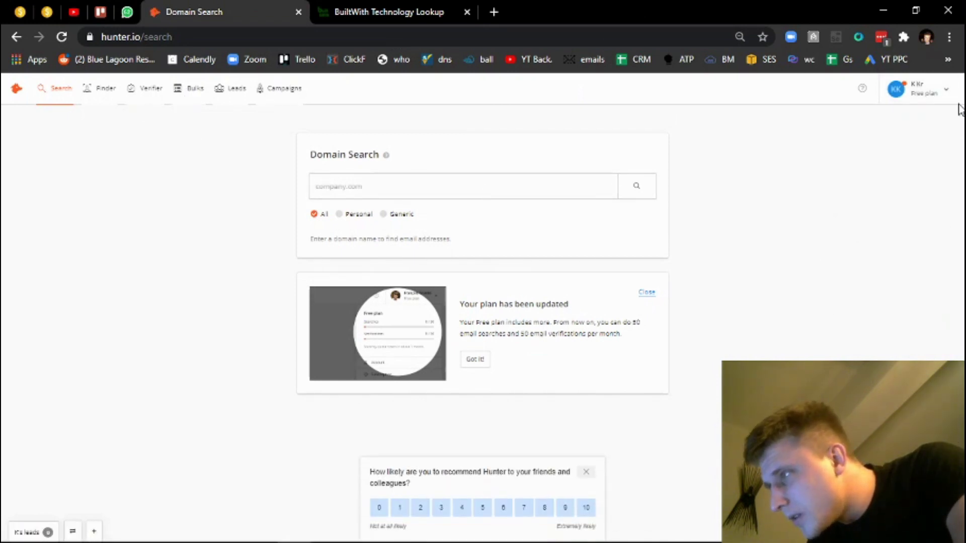
left_click(931, 98)
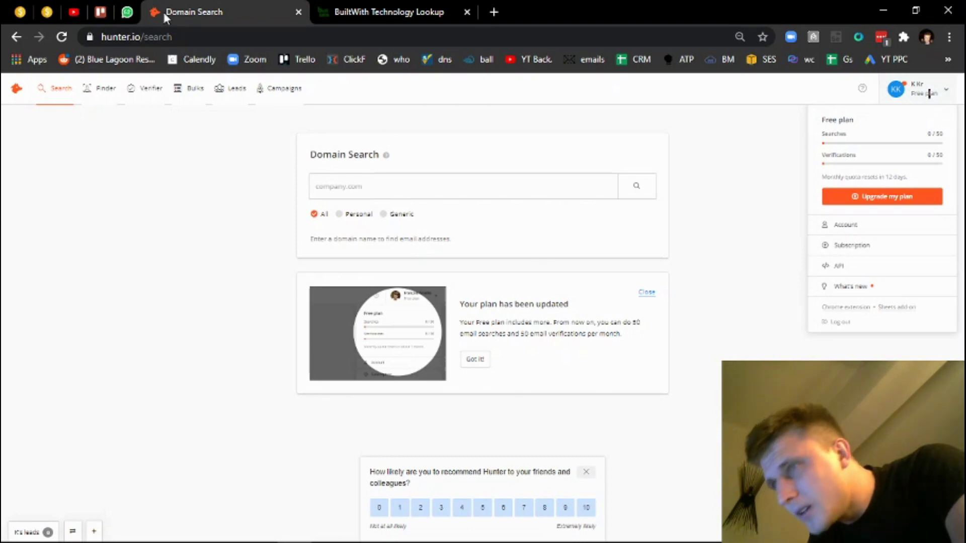
left_click(17, 89)
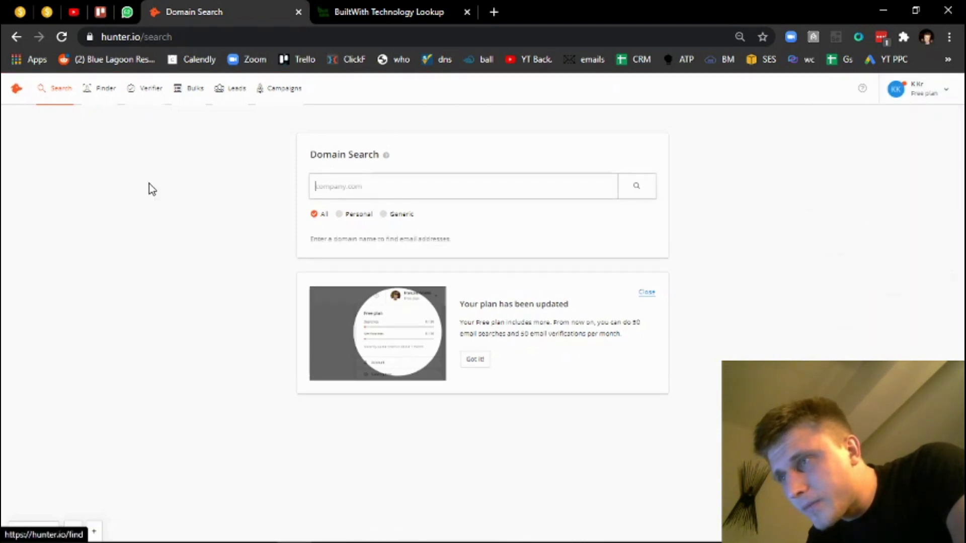
left_click(206, 35)
Open Hunter's TechLookup list-by-technology page through the address hunter.io/te.
left_click(205, 35)
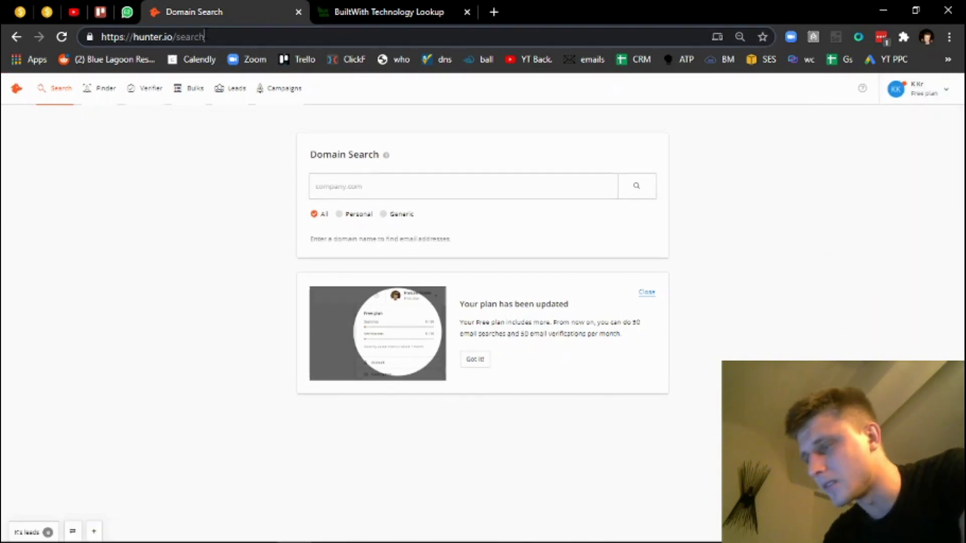
key("BackSpace")
key("BackSpace")
key("BackSpace")
key("BackSpace")
key("BackSpace")
key("BackSpace")
type("te")
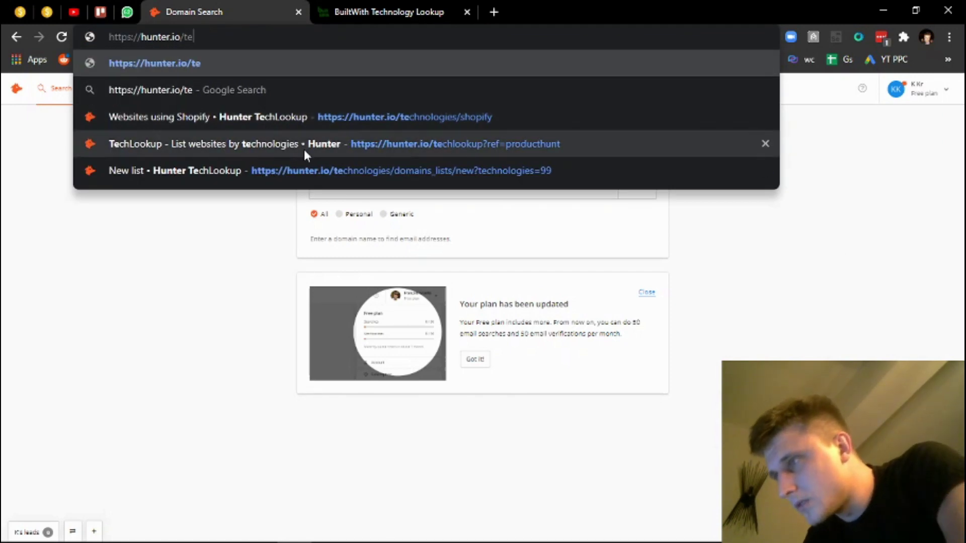
left_click(273, 150)
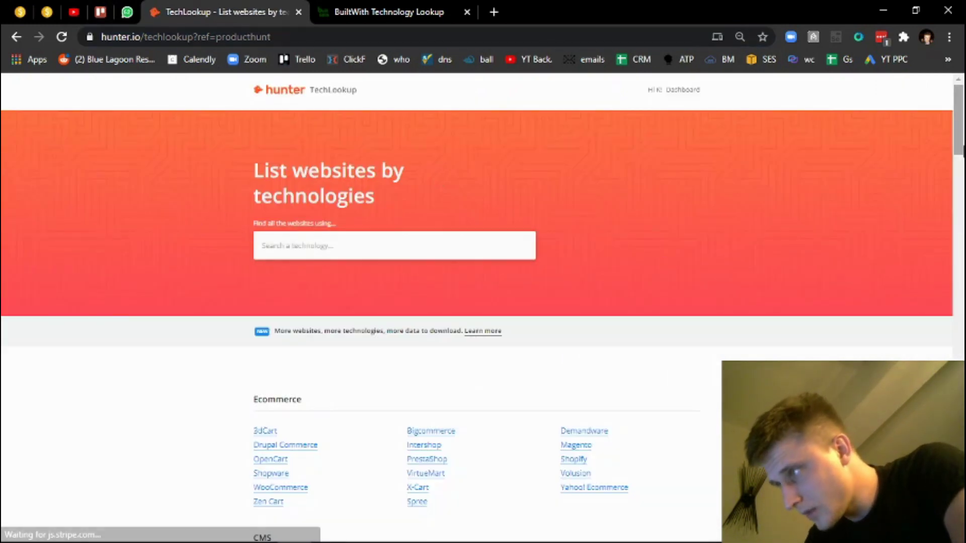
scroll(664, 265, "down", 1)
scroll(664, 265, "up", 1)
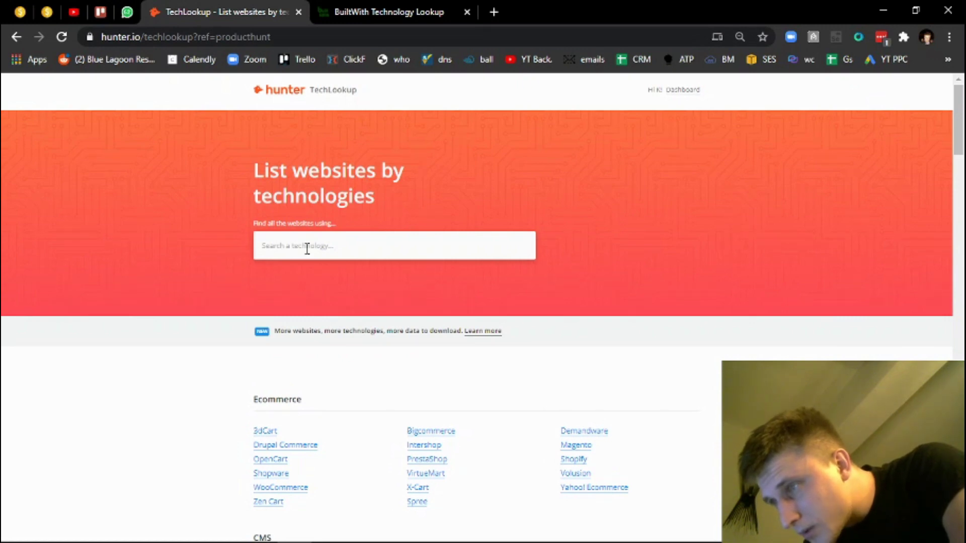
type("ma")
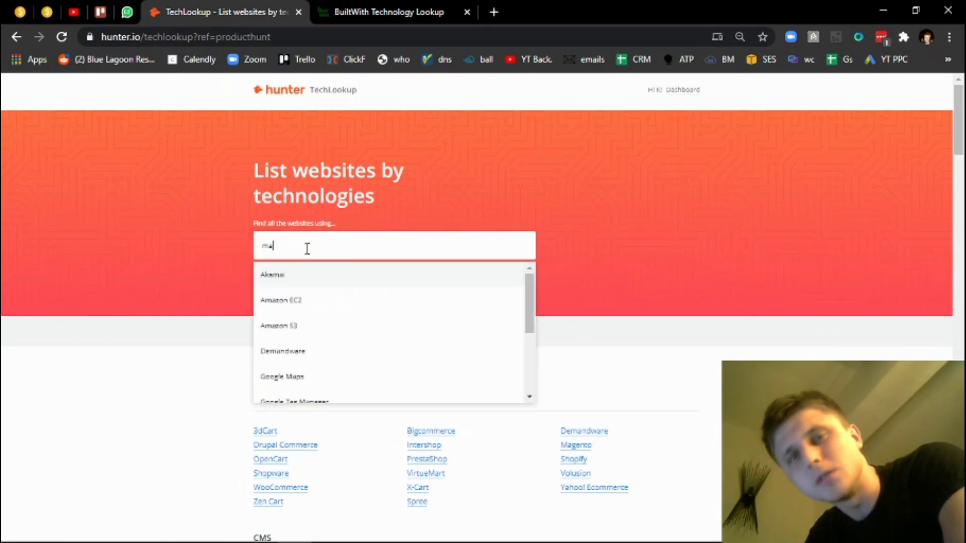
key("BackSpace")
key("BackSpace")
Open the Shopify technology listing and scroll through it.
type("shopify")
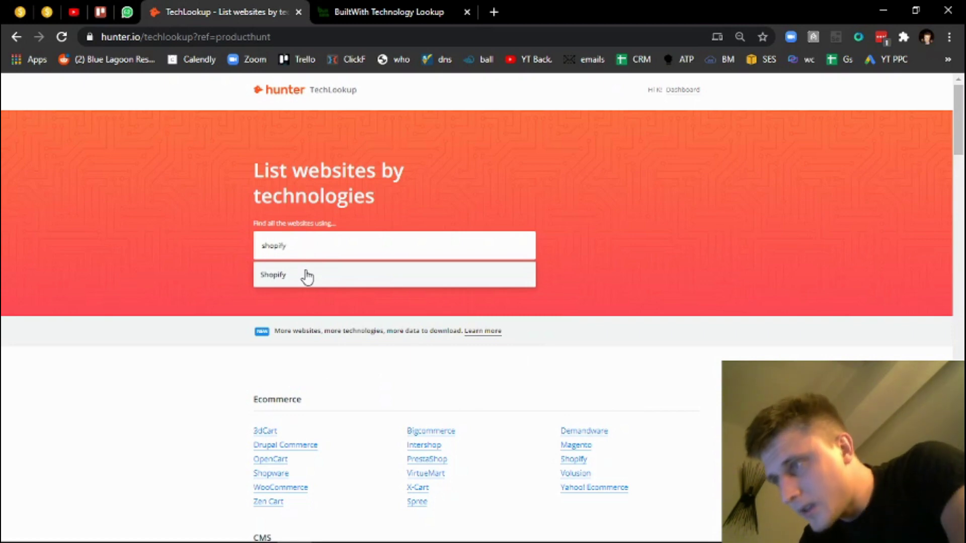
left_click(306, 276)
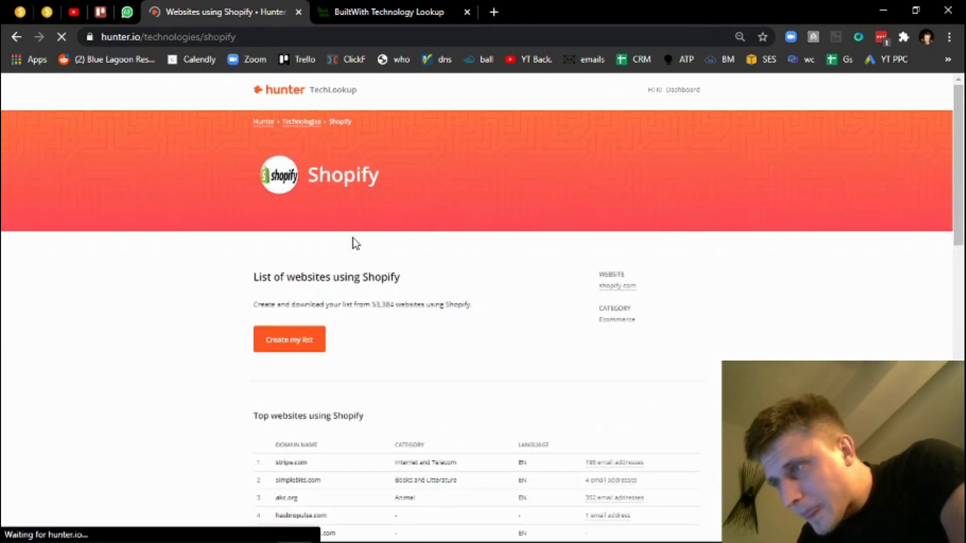
left_click_drag(960, 184, 962, 290)
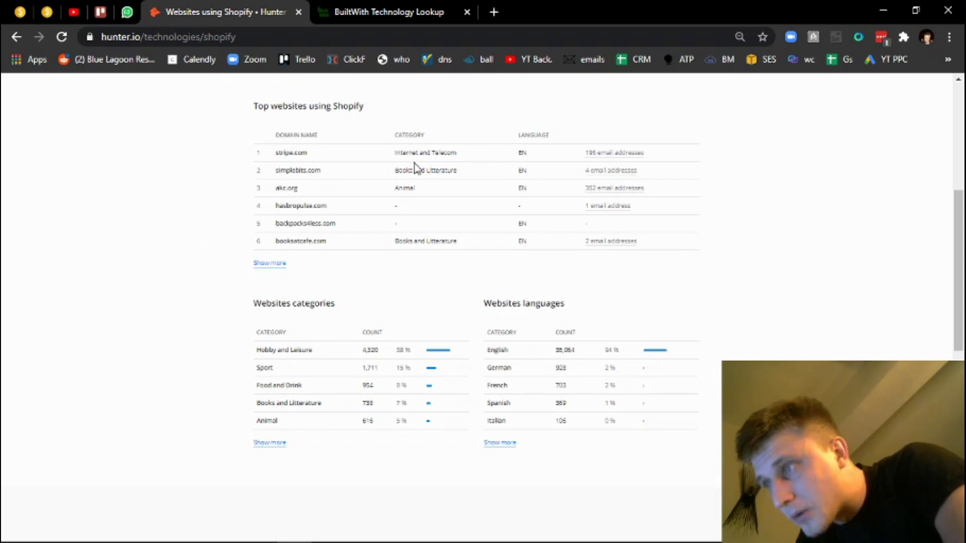
scroll(375, 171, "up", 6)
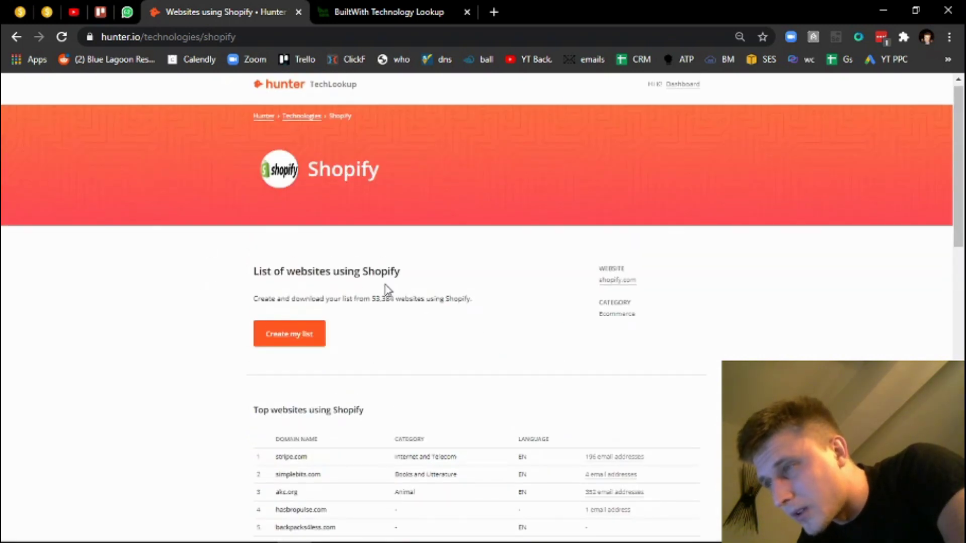
Look up Stripe in TechLookup and scroll down its 23,286-website page.
left_click(18, 39)
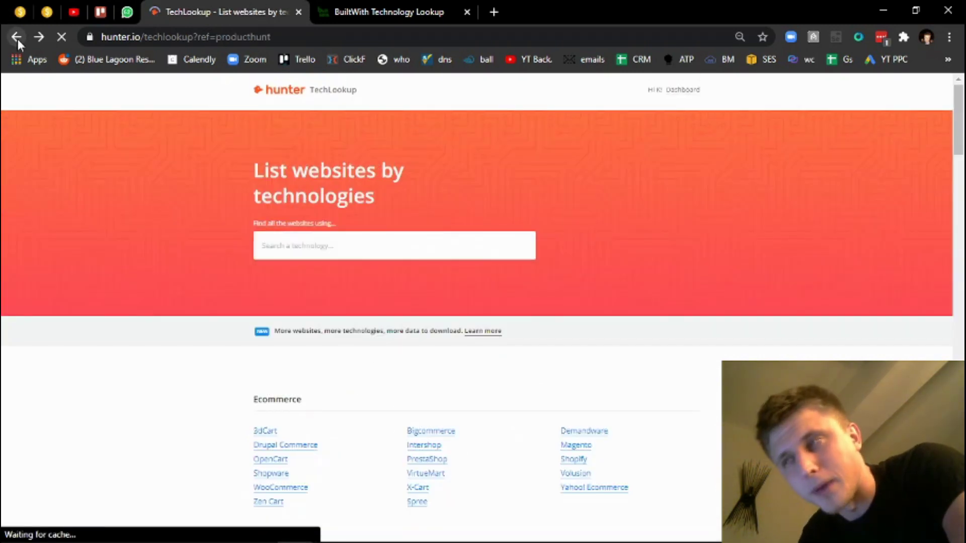
type("stripe")
left_click(281, 275)
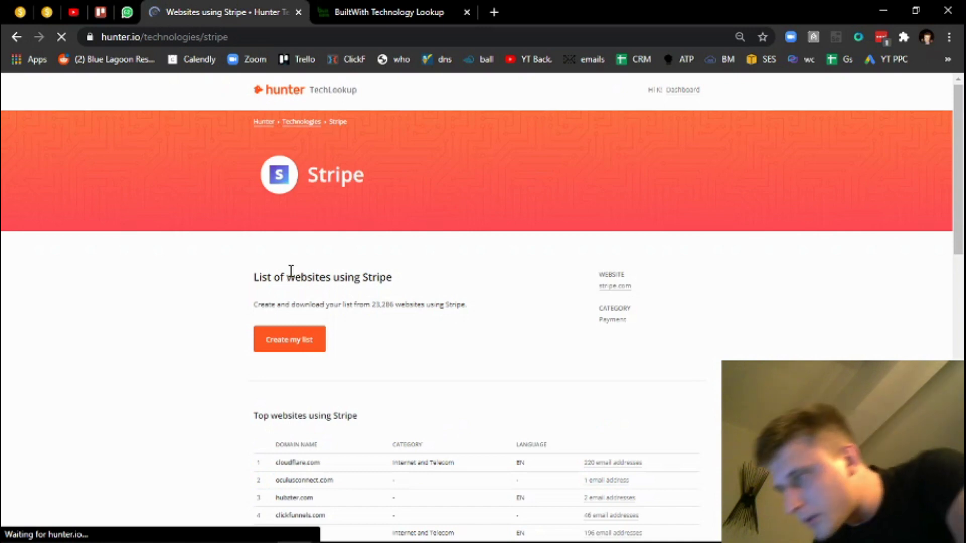
scroll(415, 227, "down", 1)
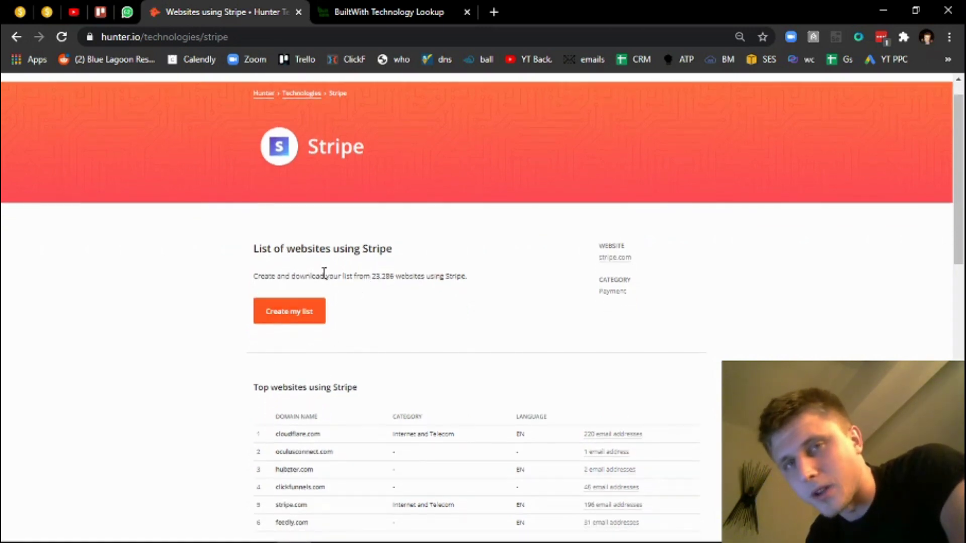
scroll(331, 360, "down", 1)
Create a Stripe list matching all technologies and all industries, limited to English, and validate it.
left_click(292, 285)
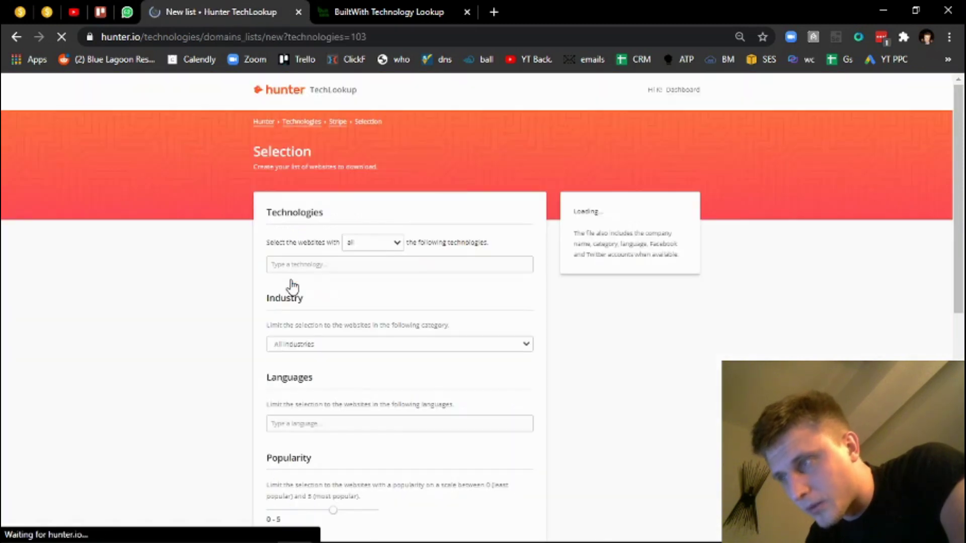
left_click(361, 247)
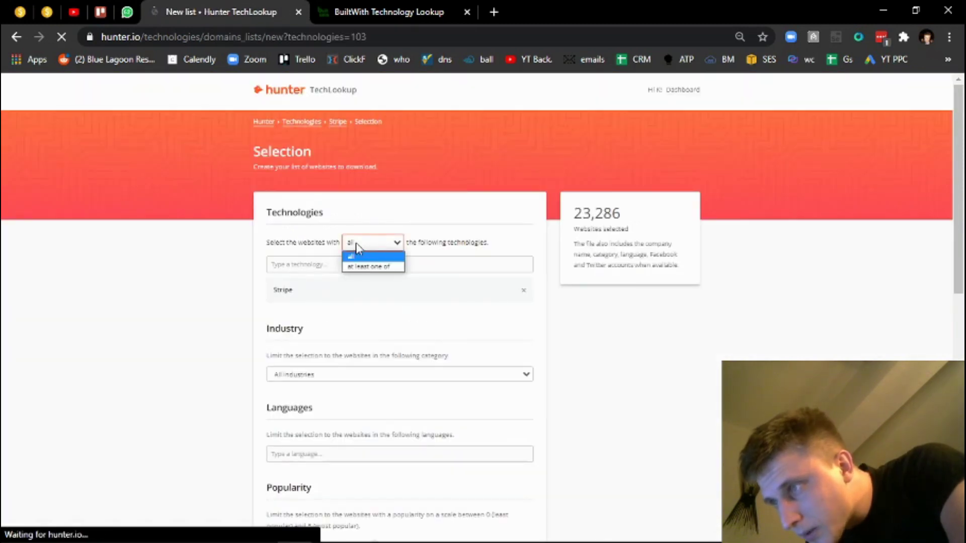
left_click(248, 291)
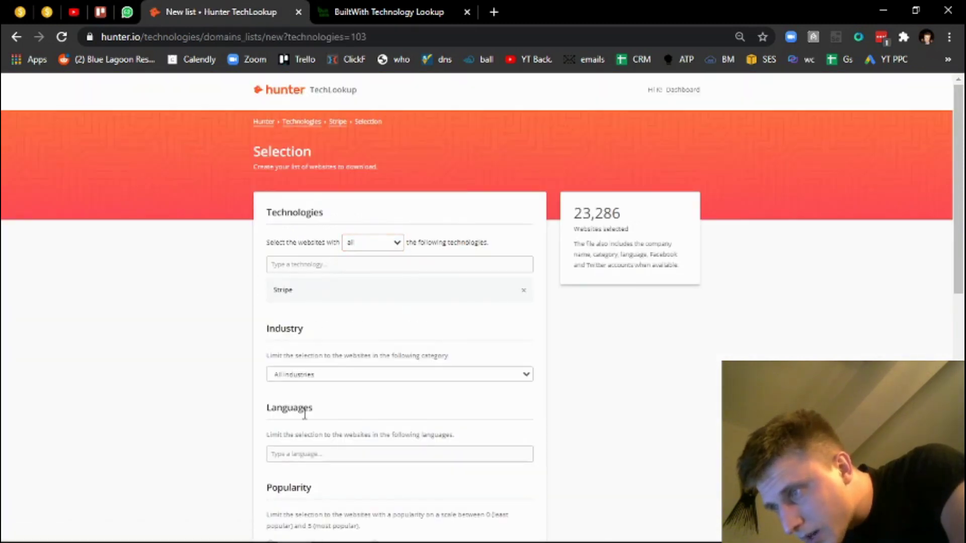
left_click(314, 374)
left_click(318, 376)
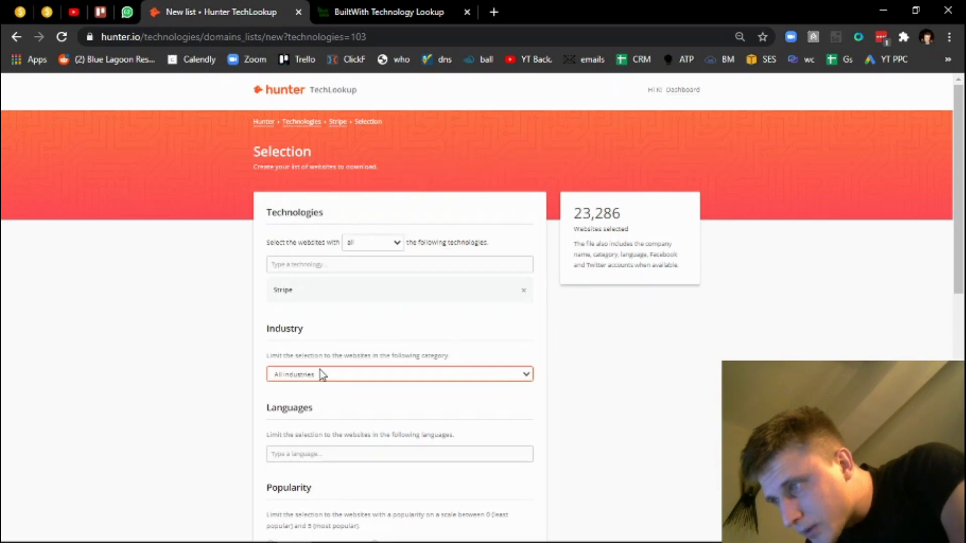
scroll(502, 304, "down", 4)
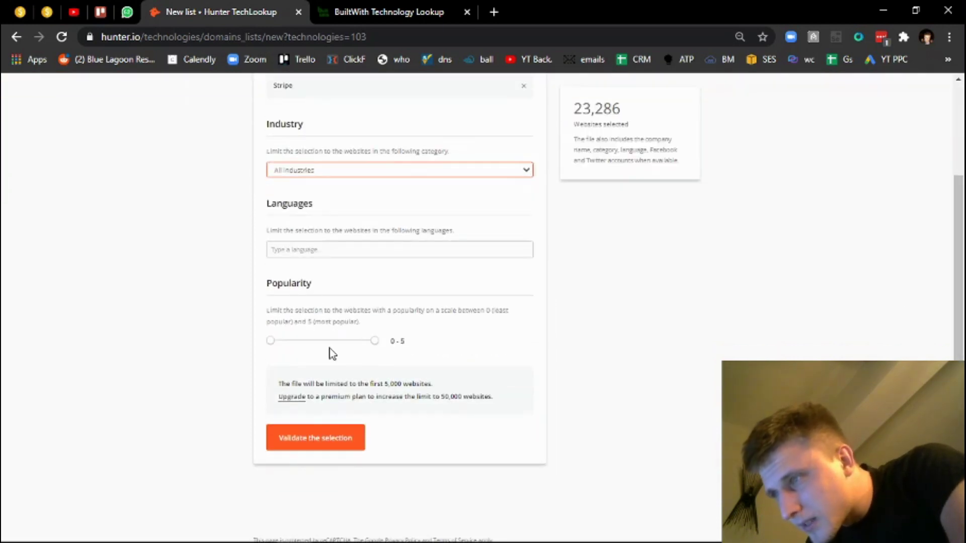
left_click(295, 251)
type("English")
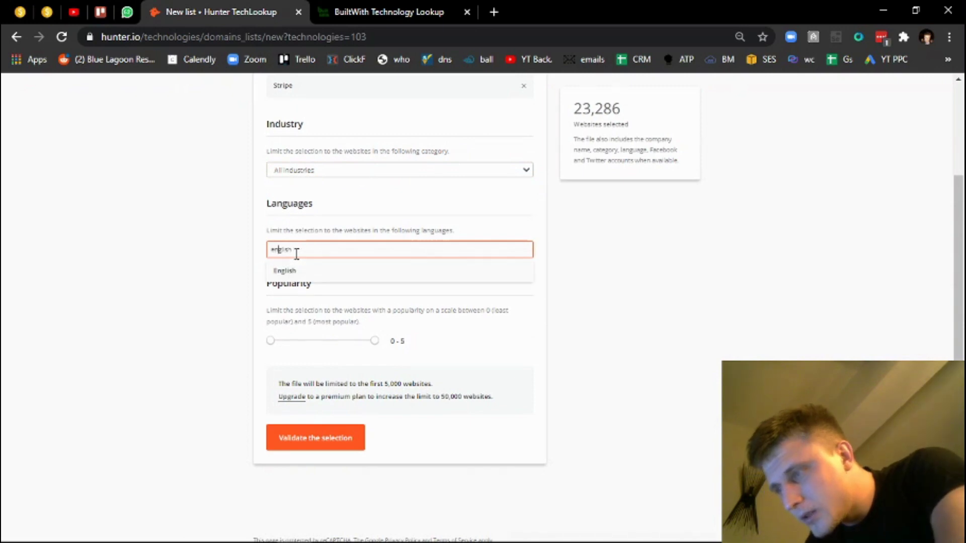
left_click(297, 268)
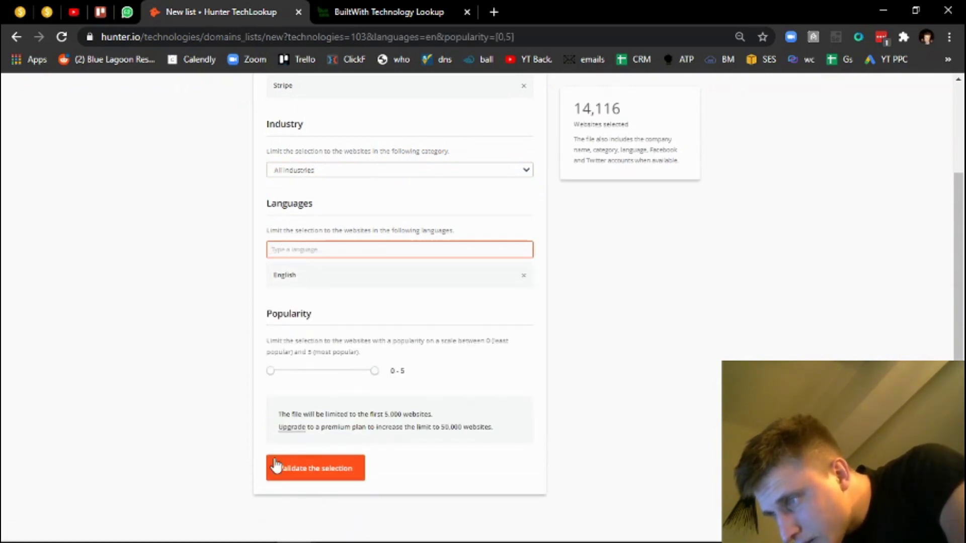
left_click(335, 467)
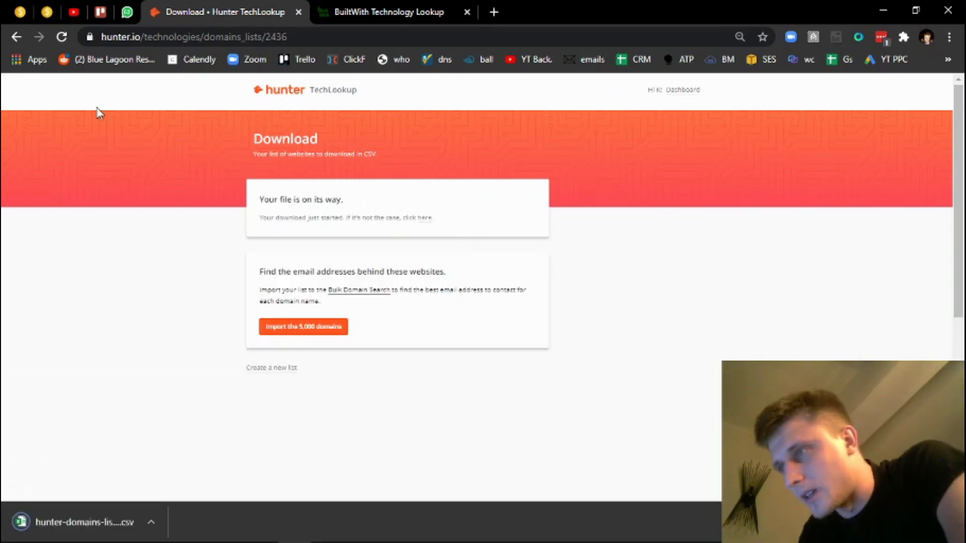
Replace the Stripe technology filter with Shopify on the list form.
left_click(14, 37)
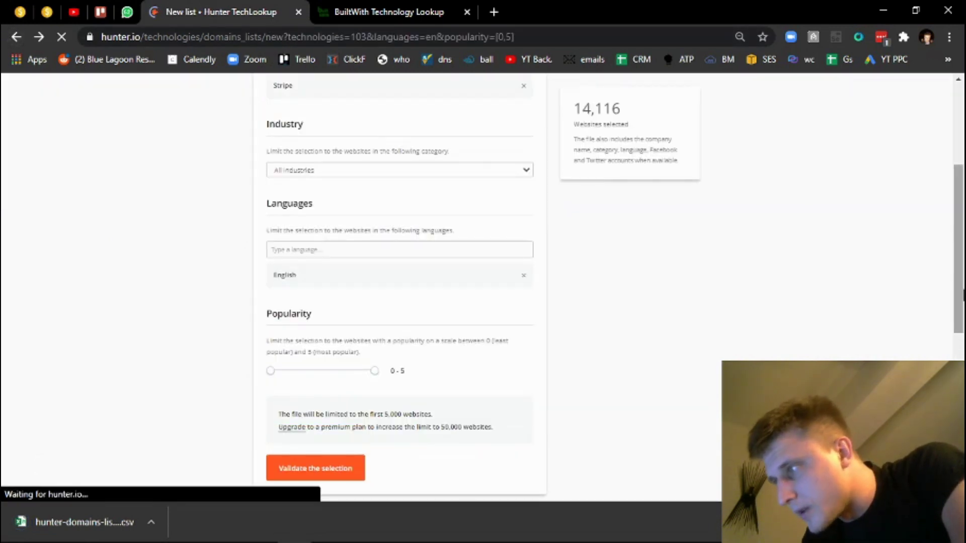
left_click(297, 269)
left_click(523, 290)
left_click(293, 269)
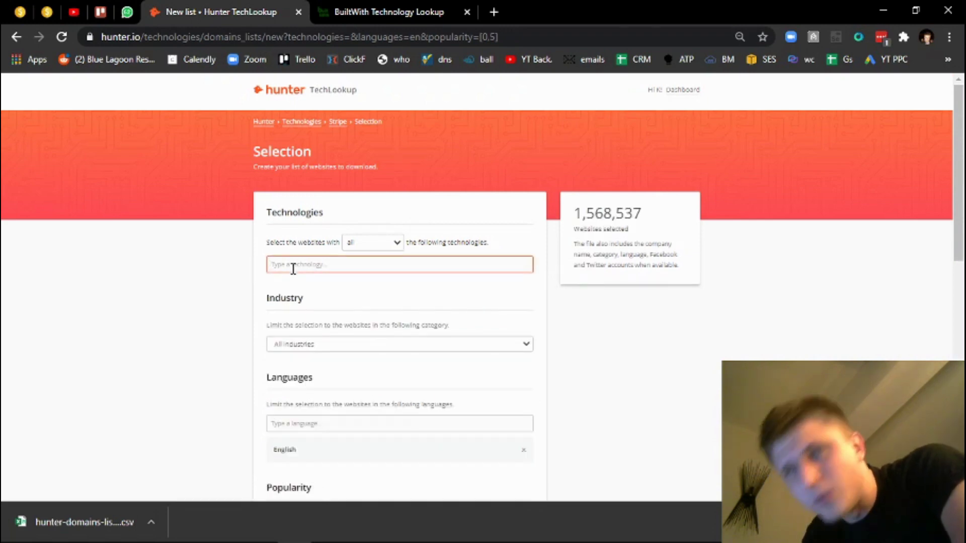
type("shopify")
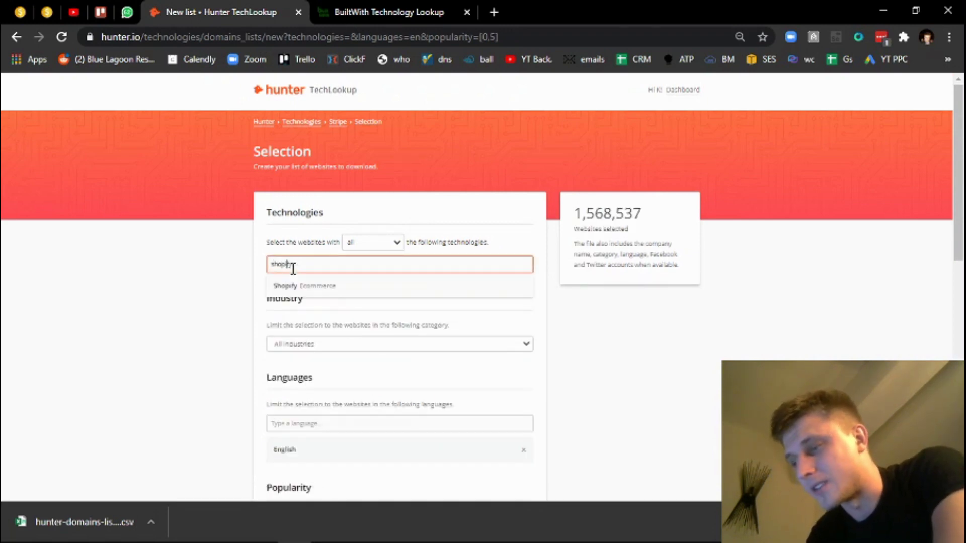
left_click(341, 297)
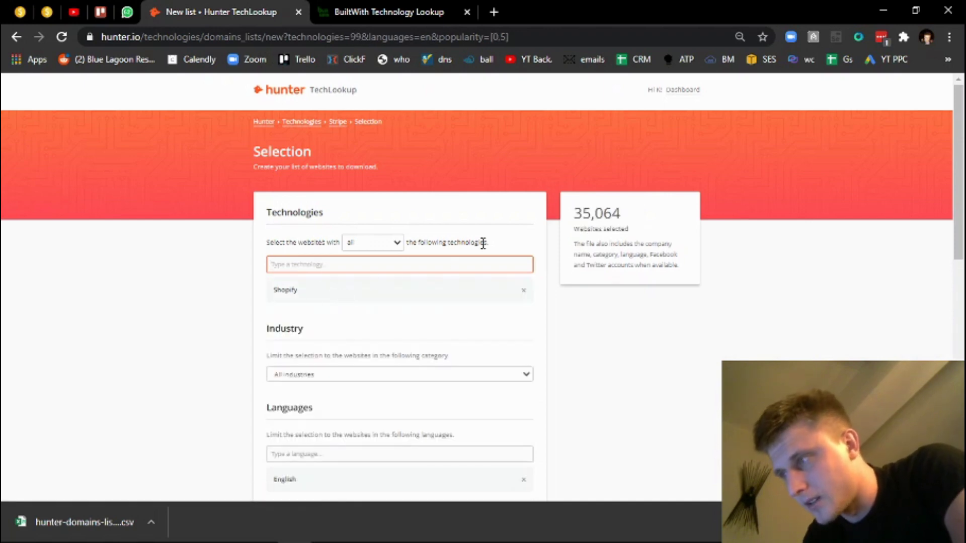
Validate the English Shopify selection and save the first downloaded CSV onto the desktop.
scroll(751, 294, "down", 10)
scroll(358, 259, "up", 4)
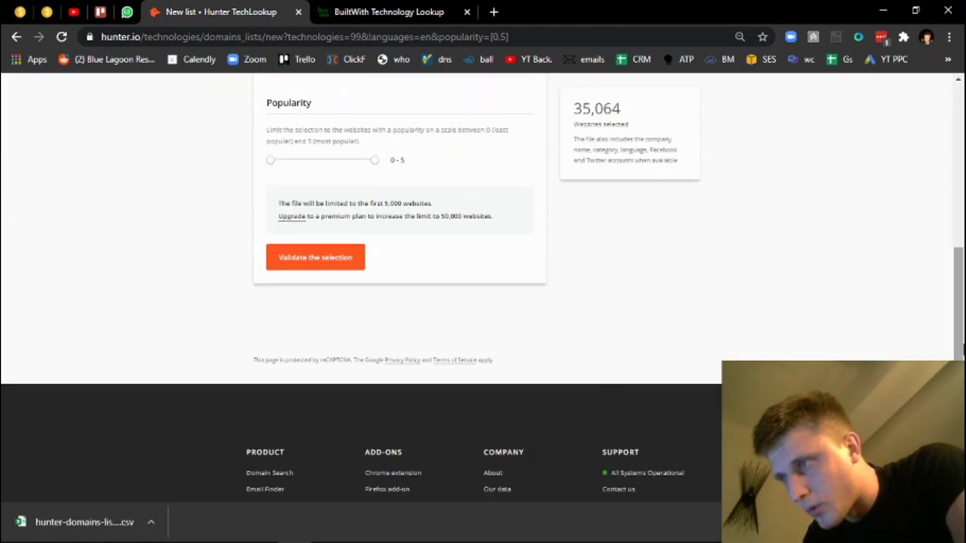
left_click(358, 259)
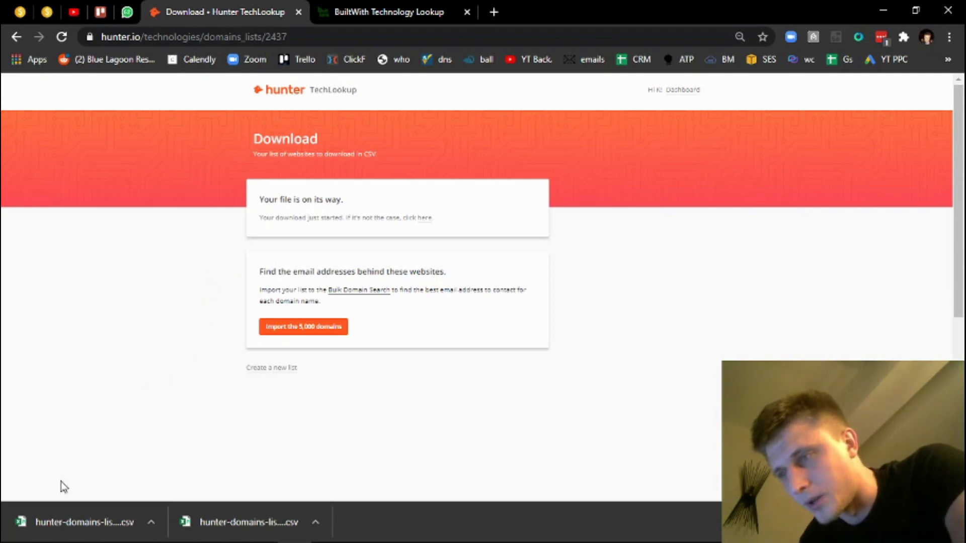
left_click_drag(80, 522, 553, 332)
Save the second CSV to the desktop and open hunter-domains-list-2436 in Excel.
left_click(294, 529)
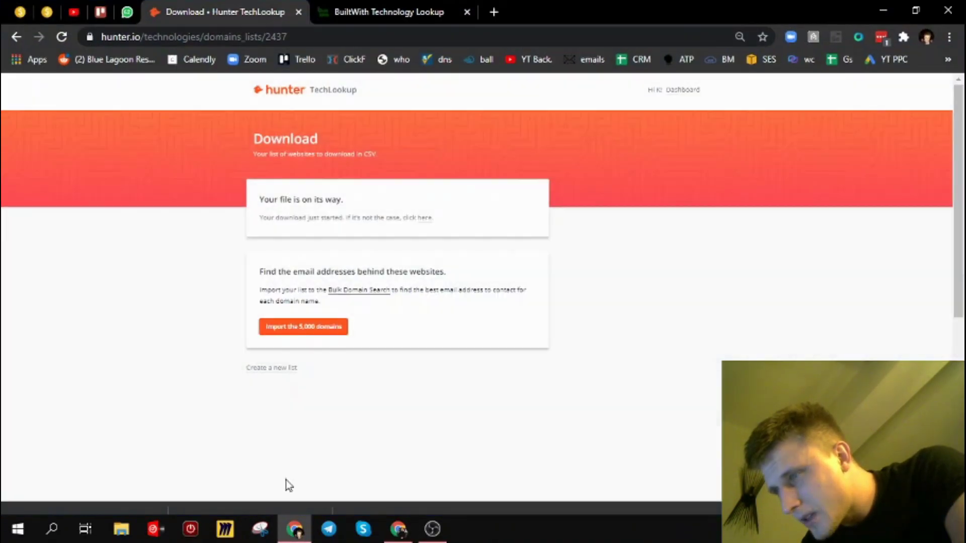
left_click_drag(258, 514, 403, 262)
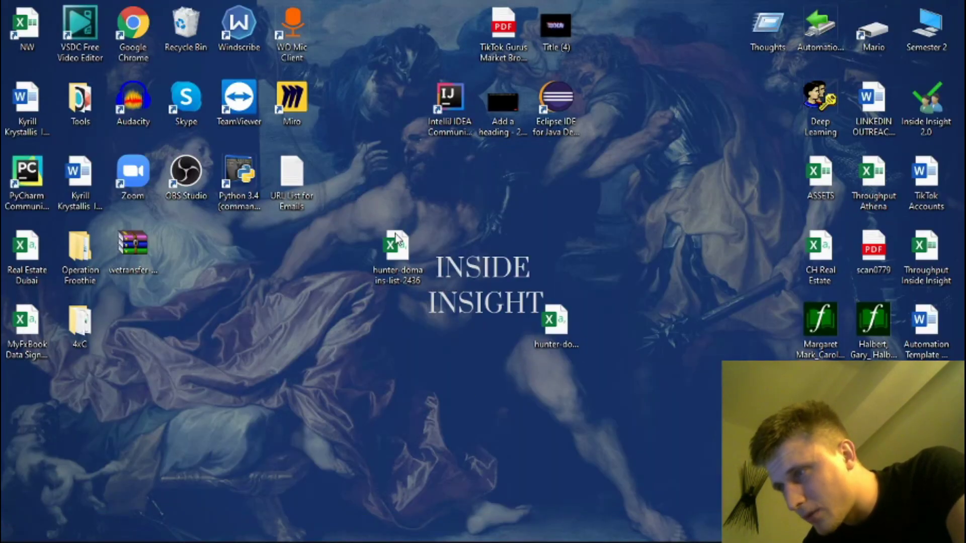
double_click(402, 247)
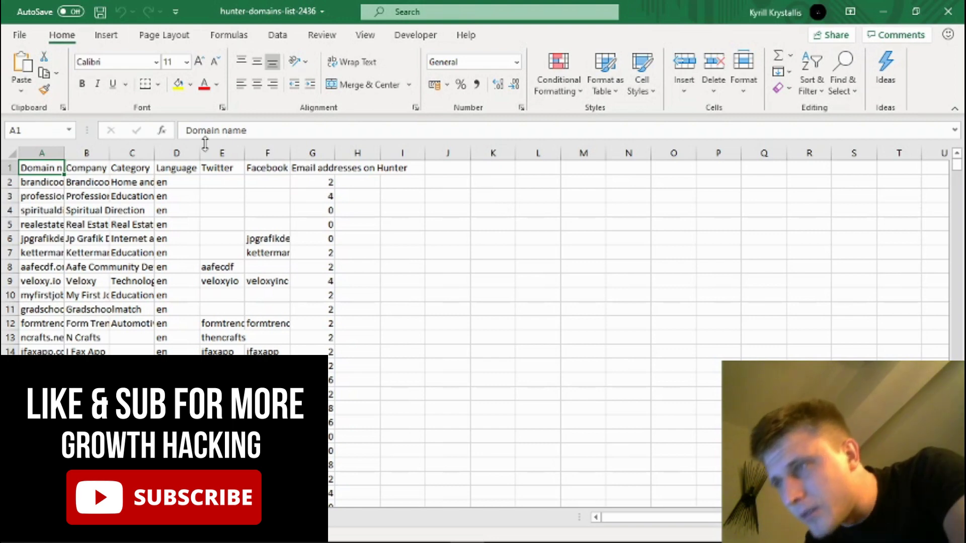
Widen the Twitter/Facebook, domain, company and email-count columns, then select brandicoot.com.au.
left_click_drag(245, 157, 430, 160)
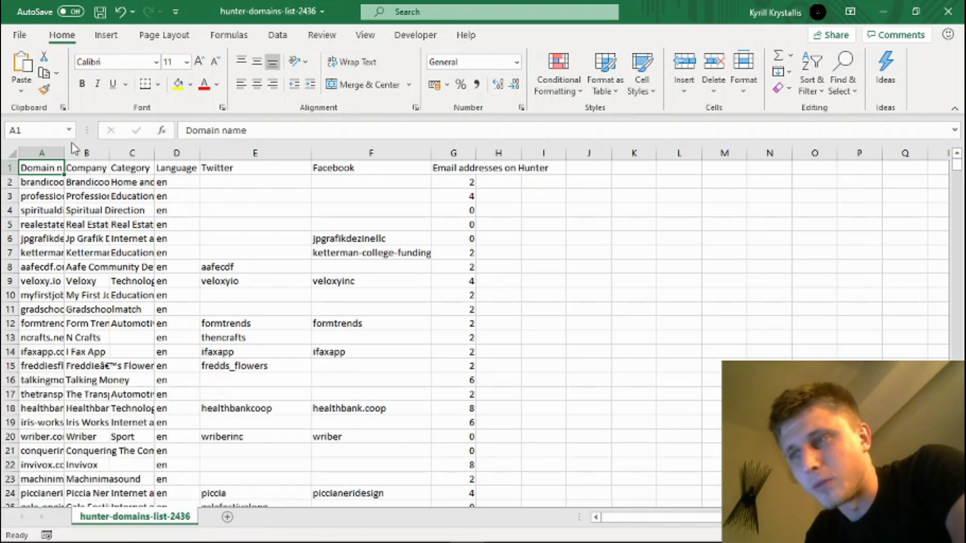
left_click_drag(62, 149, 110, 151)
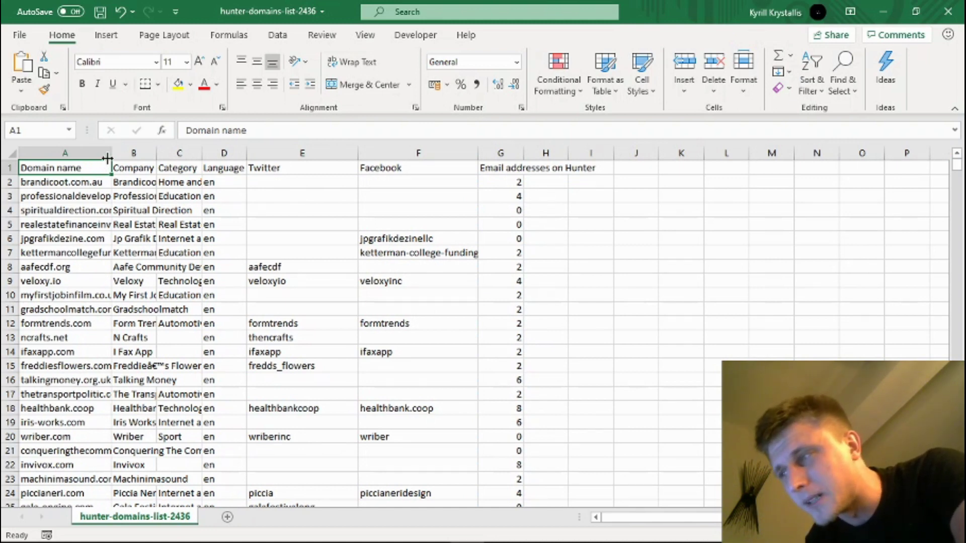
left_click_drag(524, 152, 584, 159)
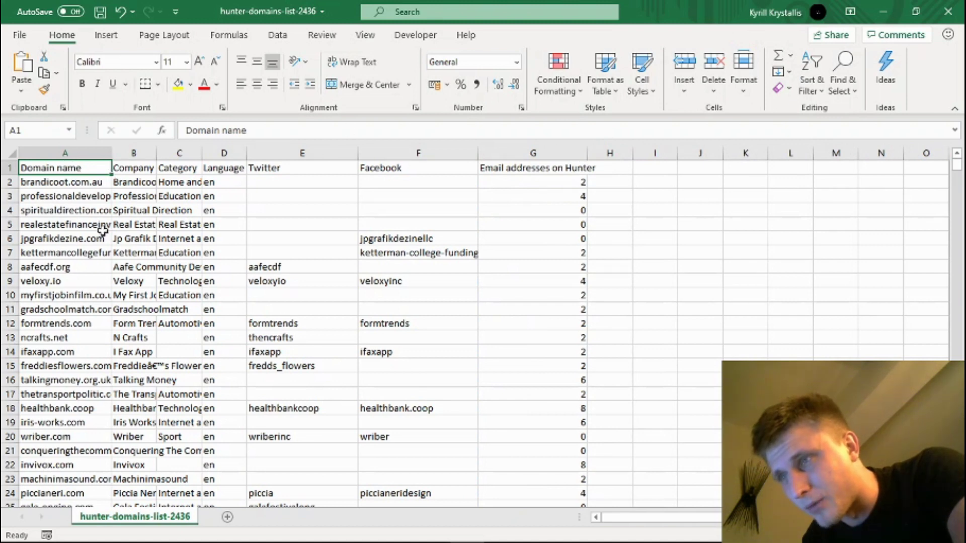
left_click_drag(157, 152, 279, 163)
left_click(53, 181)
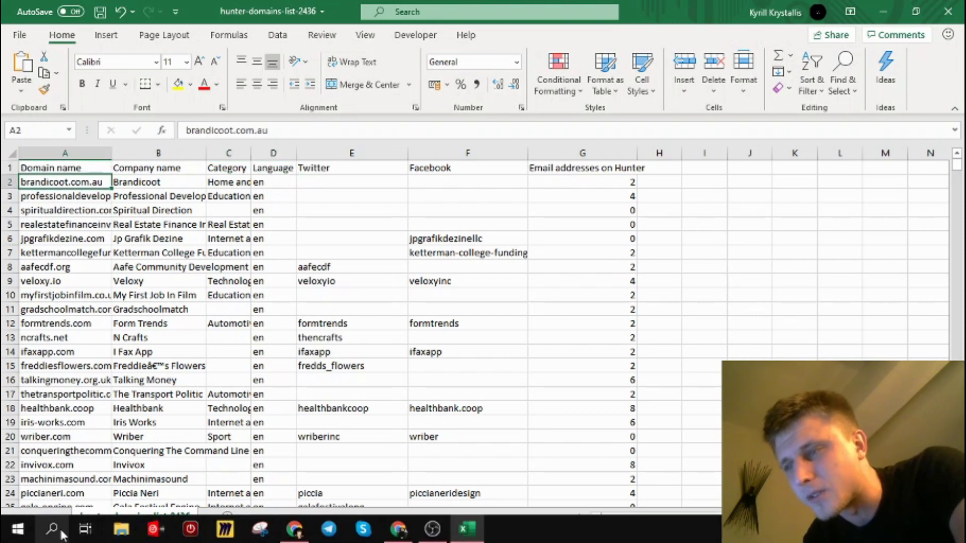
Launch ScrapeBox from Windows search, let it load, then minimize it.
left_click(52, 529)
type("scra")
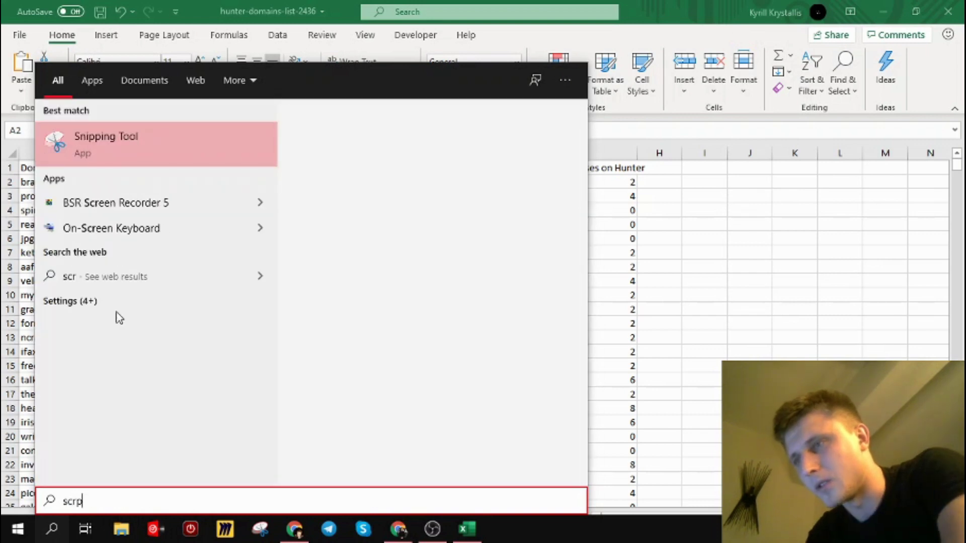
type("peb")
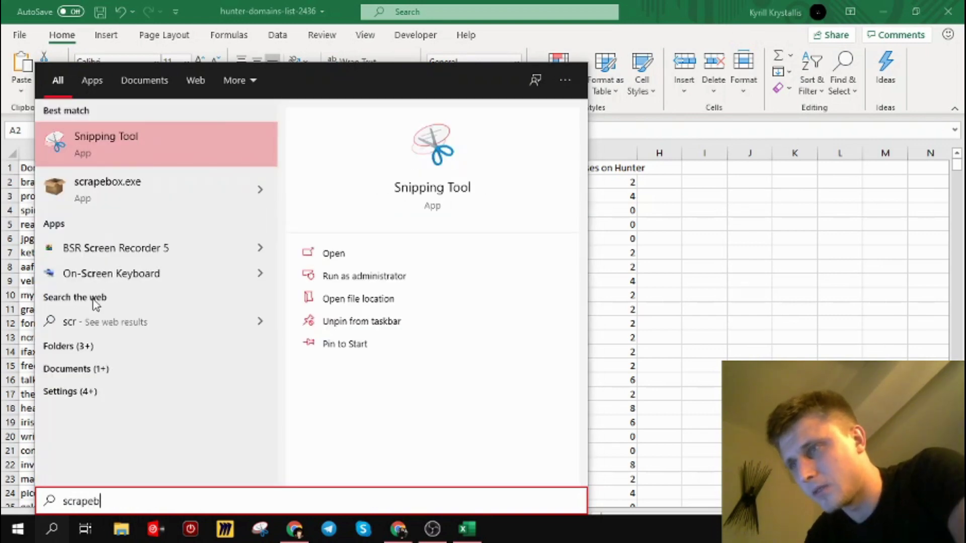
left_click(127, 158)
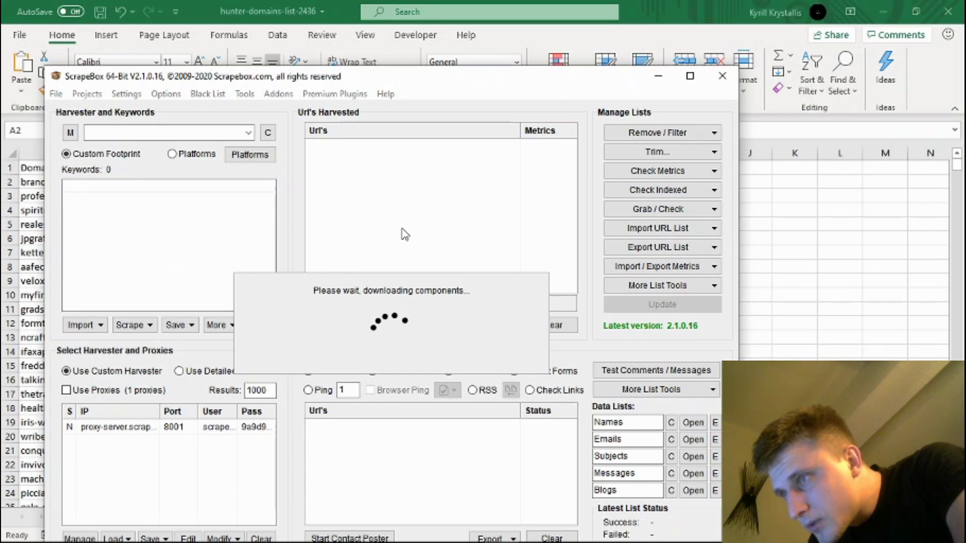
left_click(657, 76)
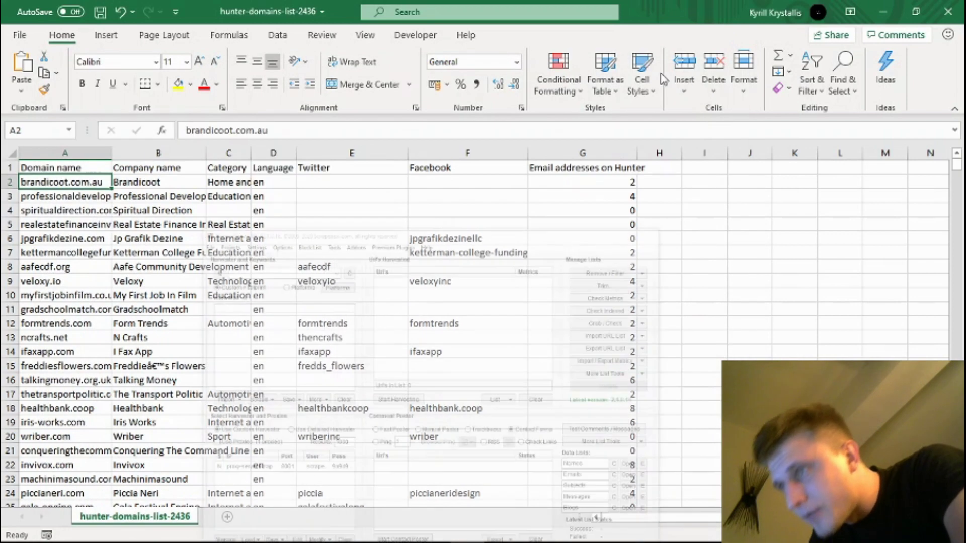
Select the domains in A2:A4999 of hunter-domains-list-2436 and copy them.
key("shift+Down")
key("shift+Down")
key("shift+Down")
key("shift+Down")
key("shift+Down")
key("shift+Down")
key("shift+Down")
key("shift+Down")
key("shift+Down")
key("shift+Down")
key("shift+Down")
key("shift+Down")
key("shift+Down")
key("shift+Down")
key("shift+Down")
key("shift+Down")
key("shift+Down")
key("shift+Down")
key("shift+Down")
key("shift+Down")
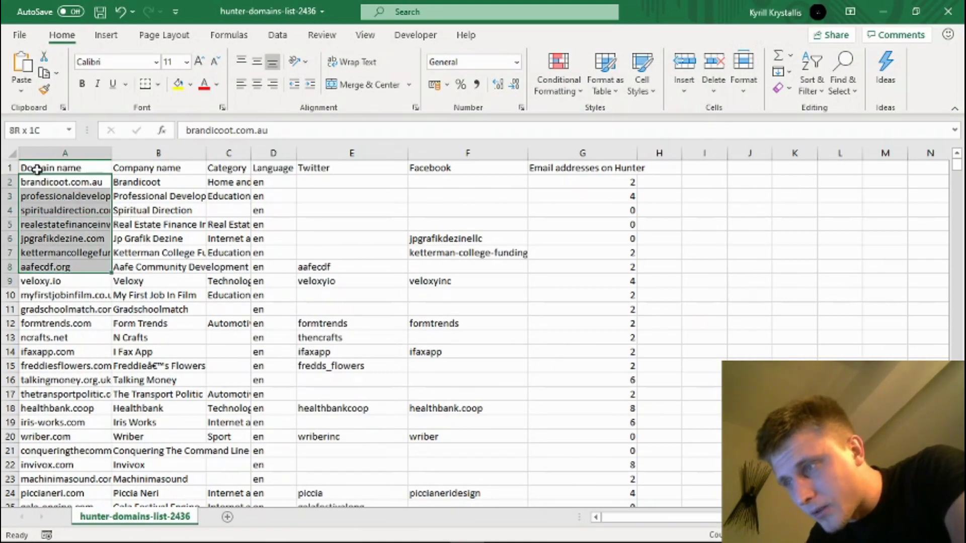
key("shift+Down")
key("shift+Down")
key("shift+Down")
key("shift+Down")
key("shift+Down")
key("shift+Down")
key("shift+Down")
key("shift+Down")
key("shift+Down")
key("shift+Down")
key("shift+Down")
key("shift+Down")
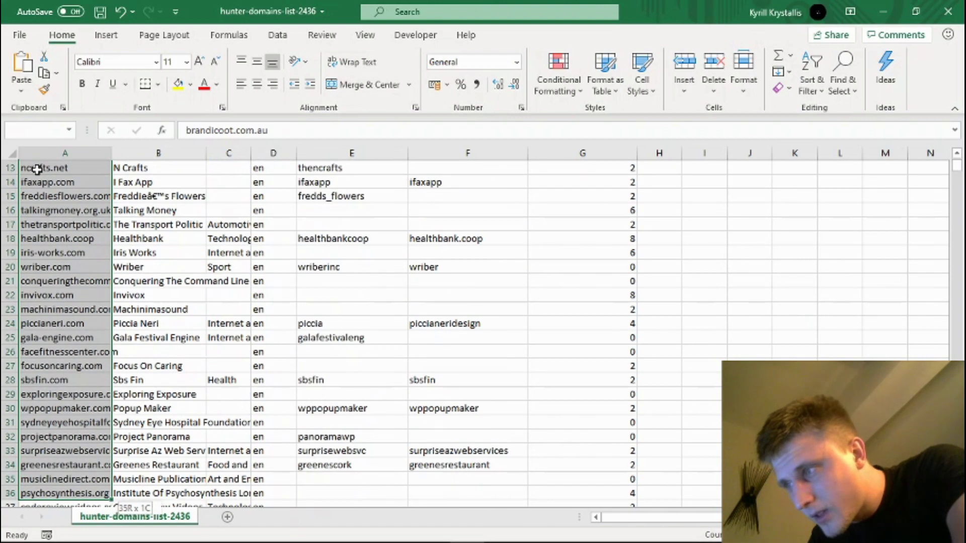
key("ctrl+shift+Down")
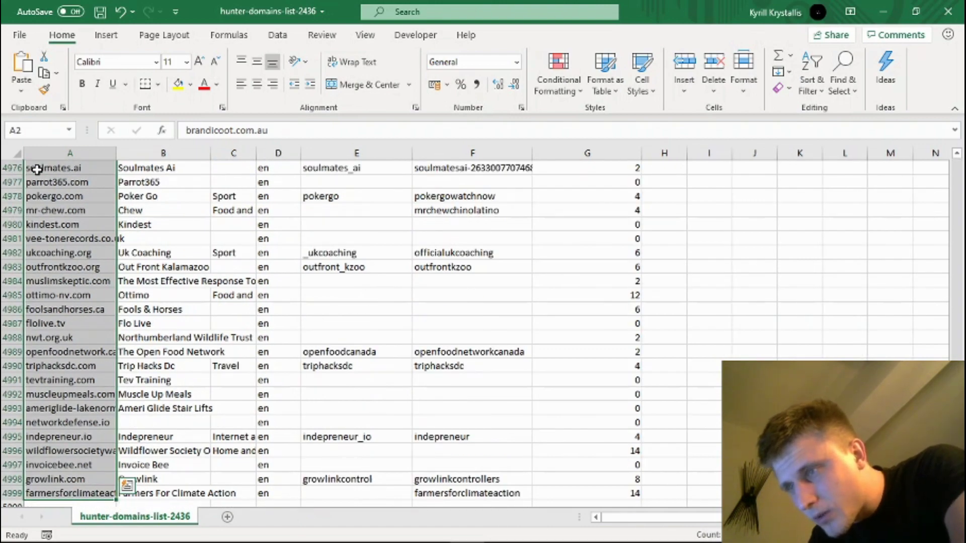
key("ctrl+q")
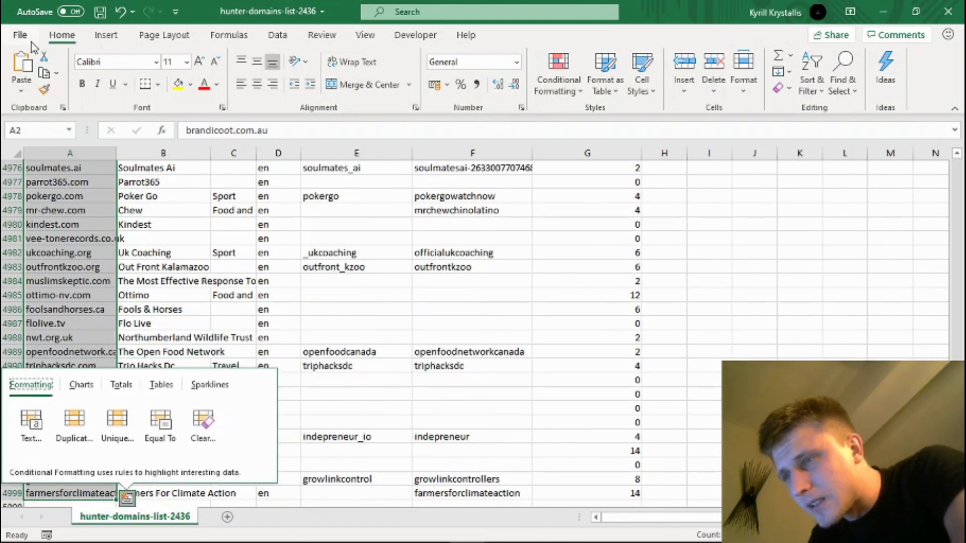
left_click(94, 296)
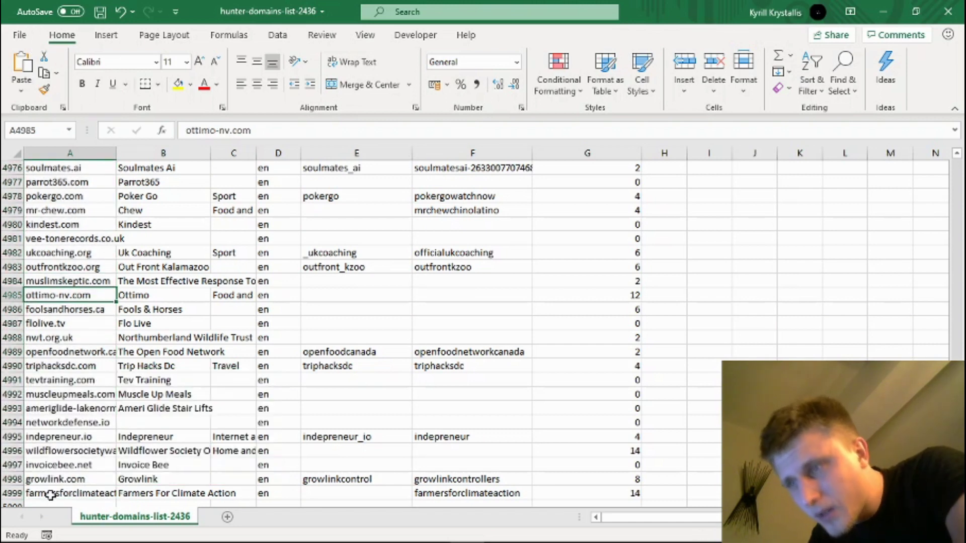
left_click(52, 495)
key("shift+Up")
key("ctrl+shift+Up")
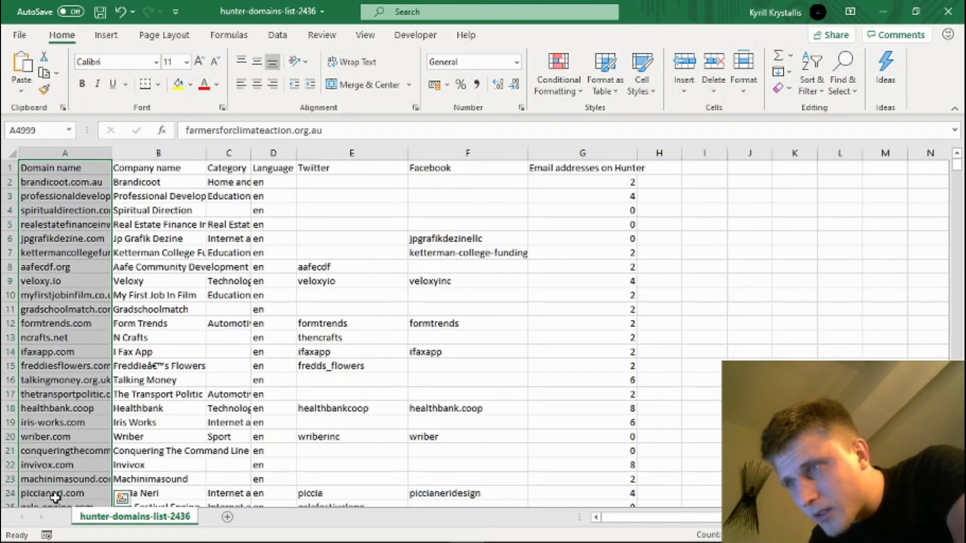
key("shift+Down")
key("ctrl+c")
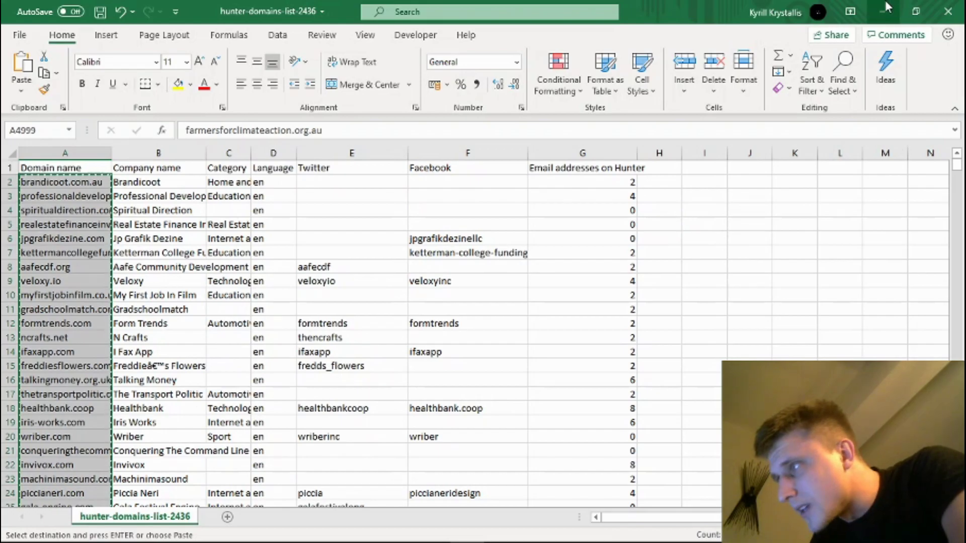
Create a new text document on the desktop named Stripe.
left_click(882, 11)
right_click(435, 399)
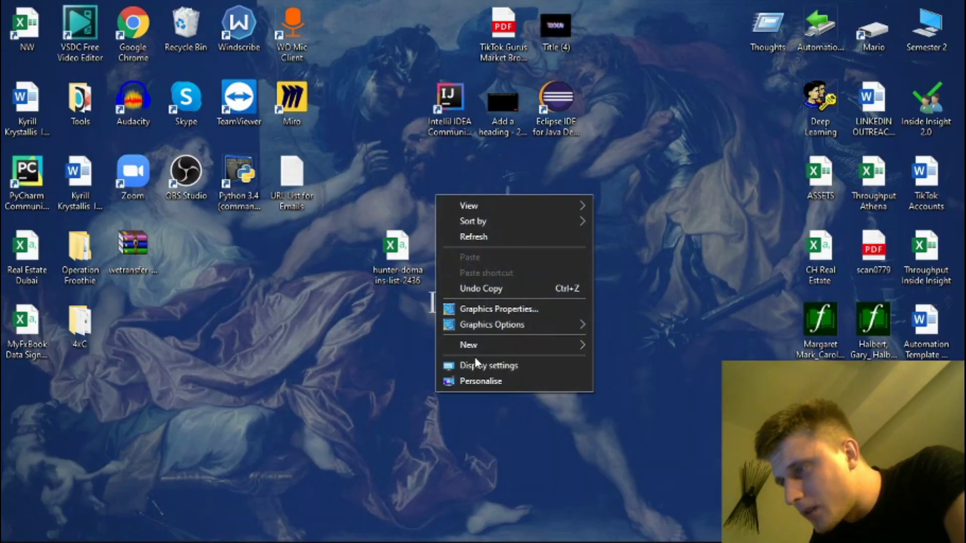
mouse_move(478, 344)
left_click(663, 315)
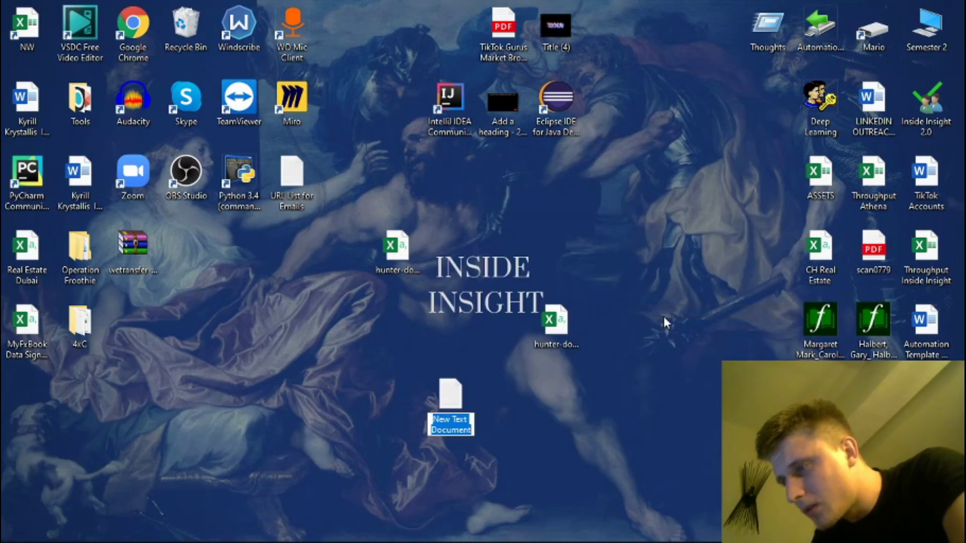
type("Stripe")
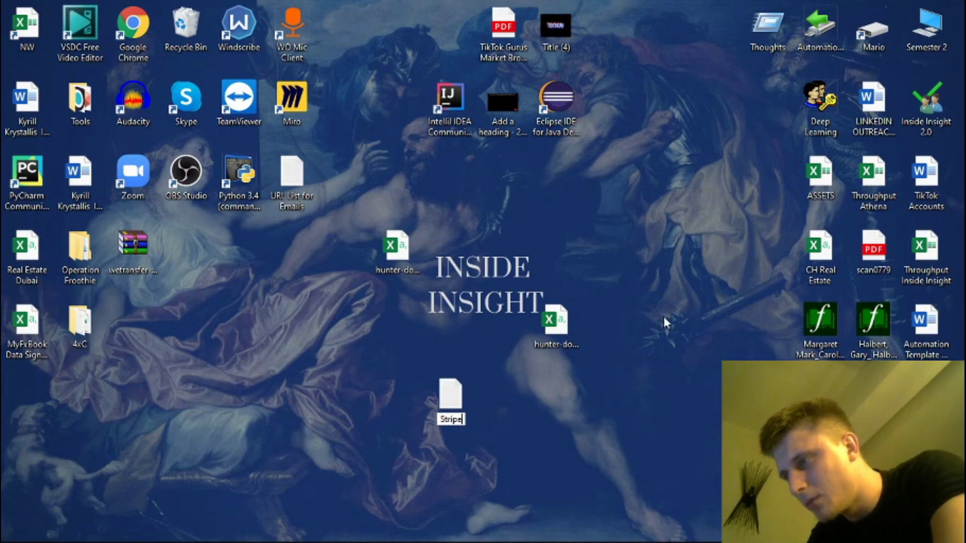
key("Return")
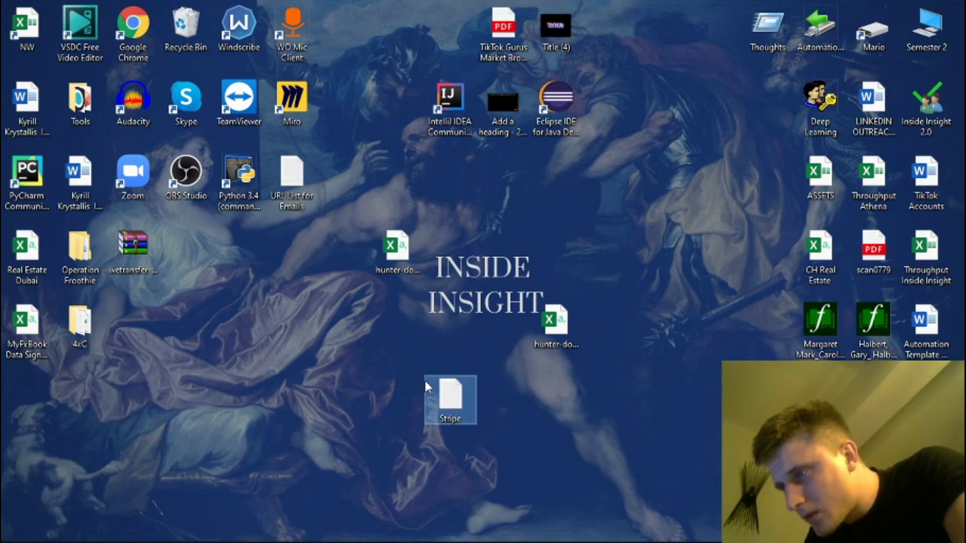
Paste the copied domain list into Stripe, save it, and close Notepad.
double_click(441, 398)
key("ctrl+v")
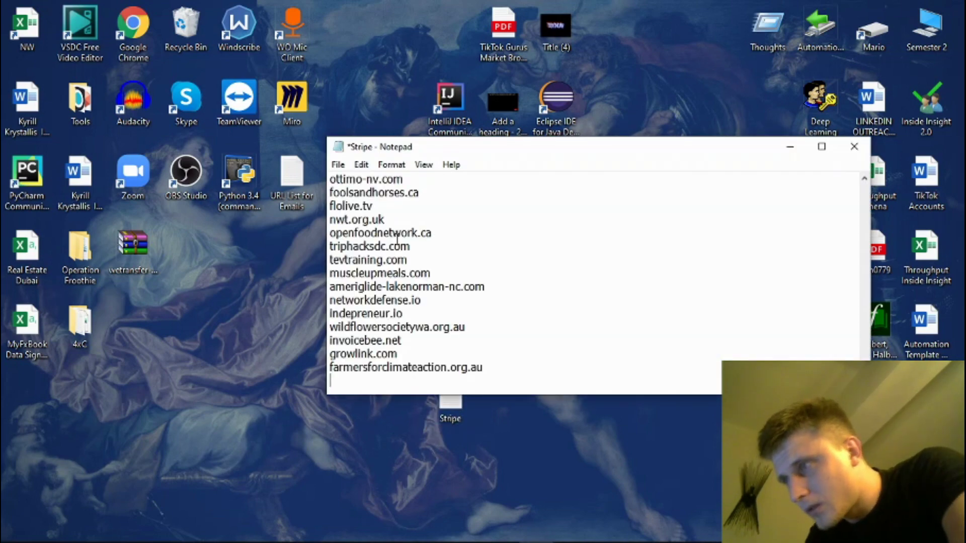
left_click(338, 165)
left_click(353, 226)
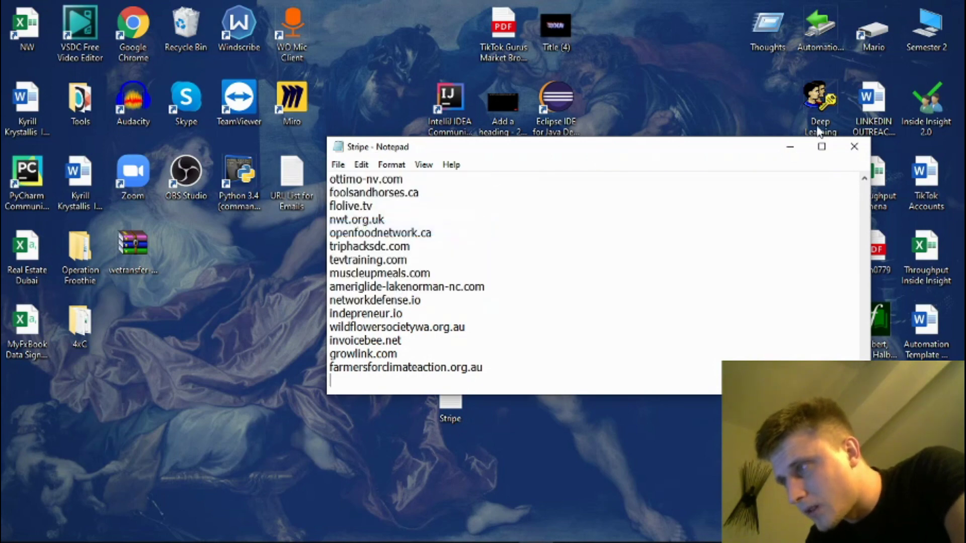
left_click(858, 146)
Replace ScrapeBox's URL list with the 4998 domains imported from the Stripe file.
left_click(501, 536)
left_click(659, 228)
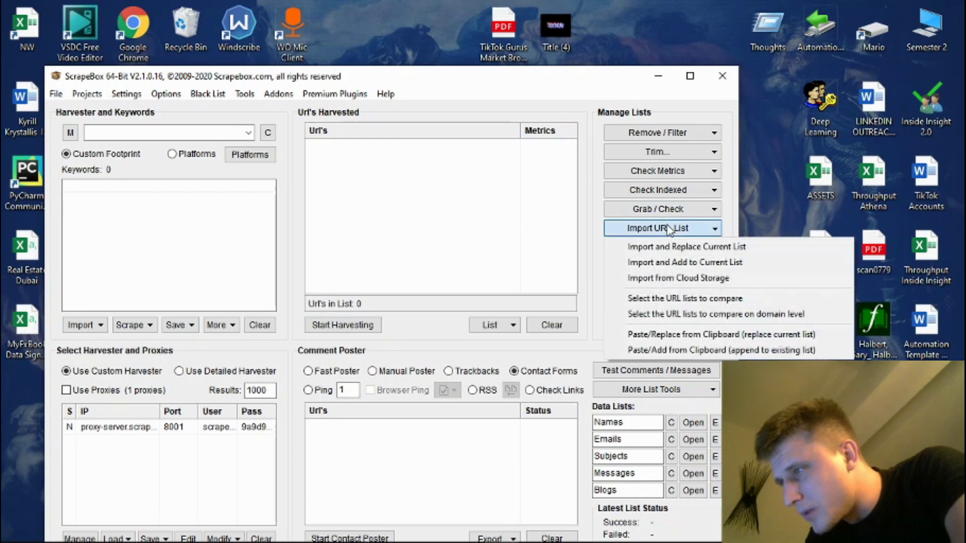
left_click(680, 247)
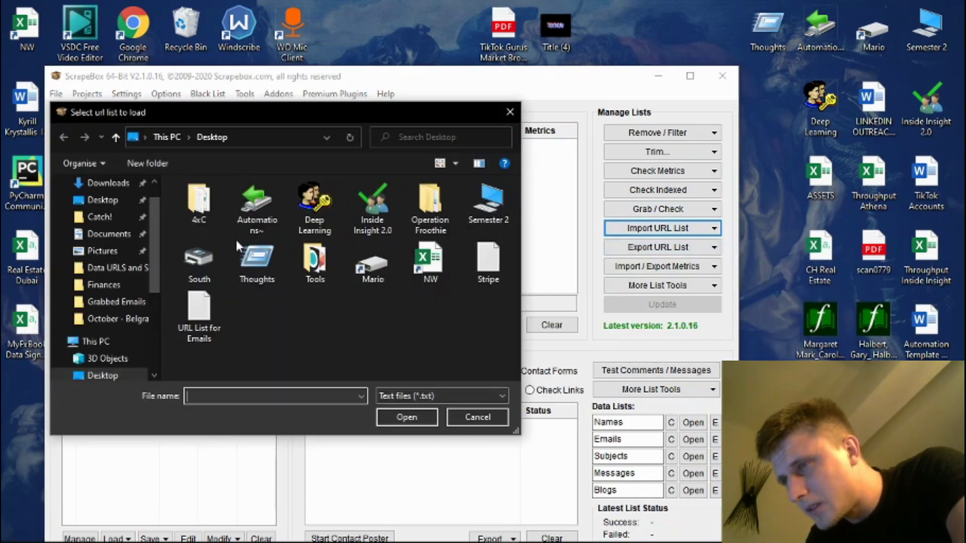
double_click(475, 272)
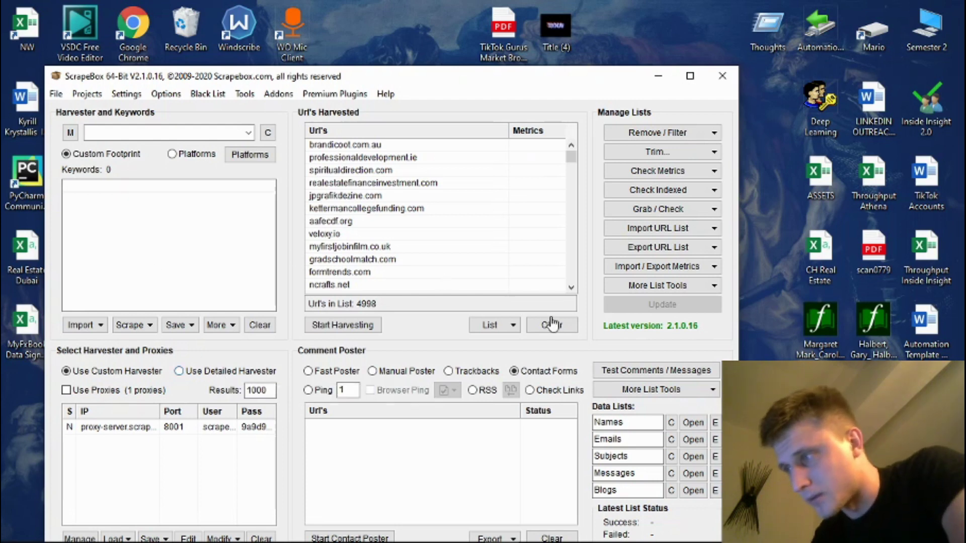
left_click(712, 209)
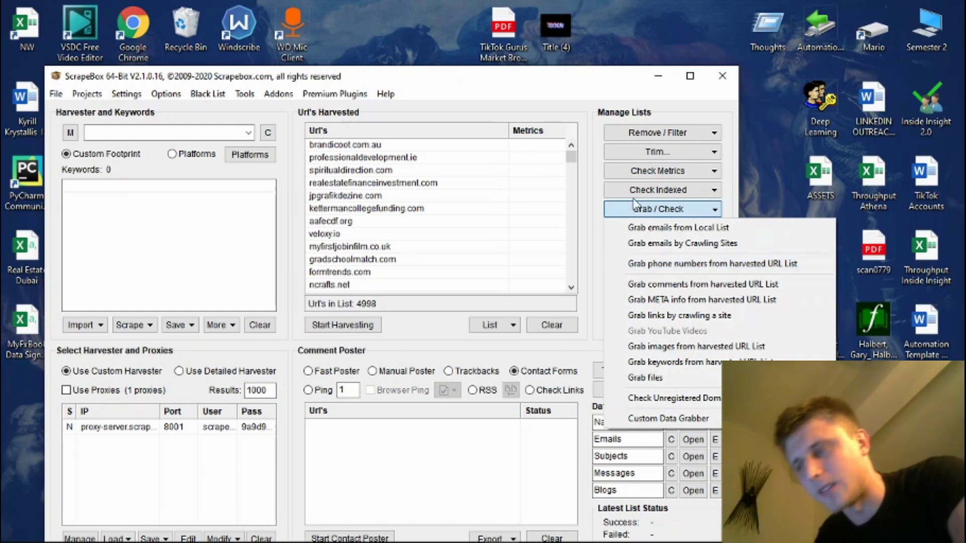
left_click(534, 107)
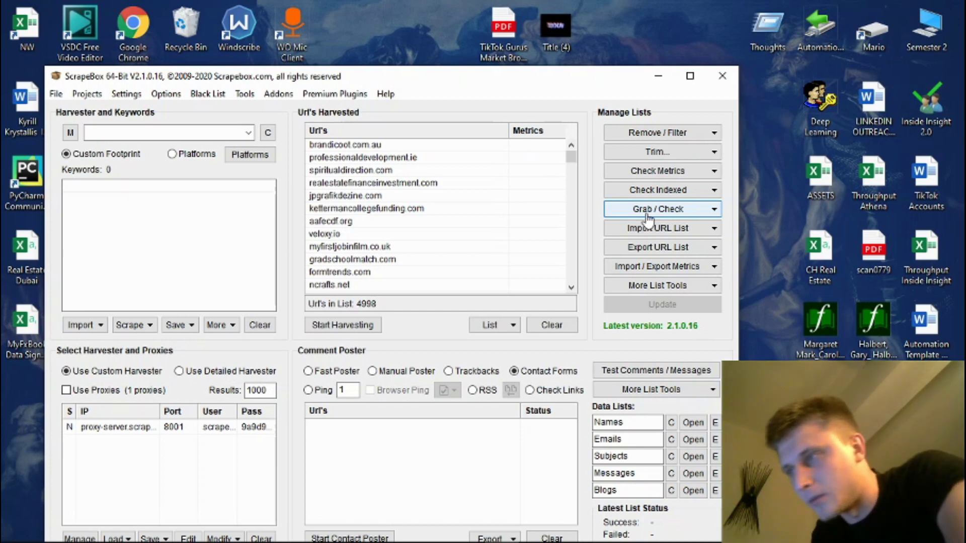
left_click(648, 214)
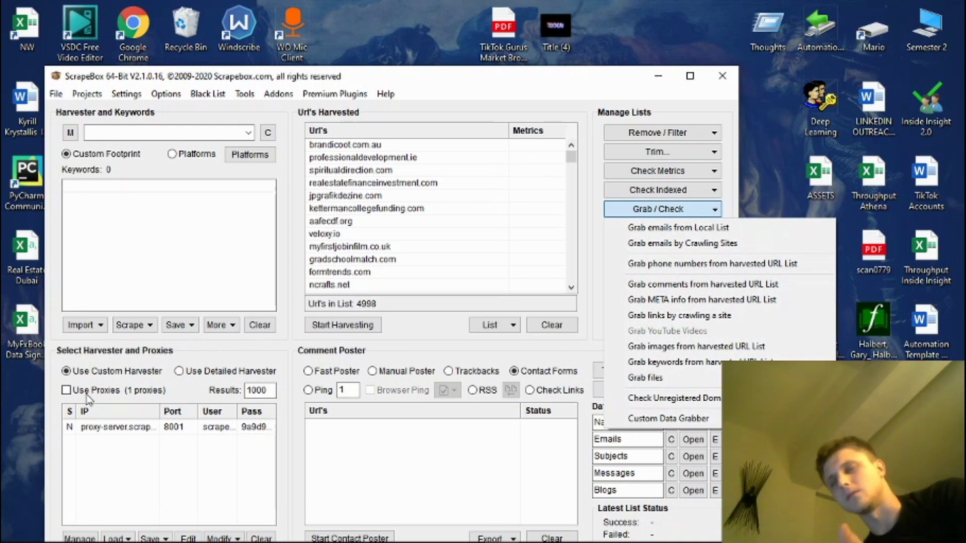
In Connections, Timeout and Other Settings, raise Email Grabber threads from 10 to about 170.
left_click(168, 97)
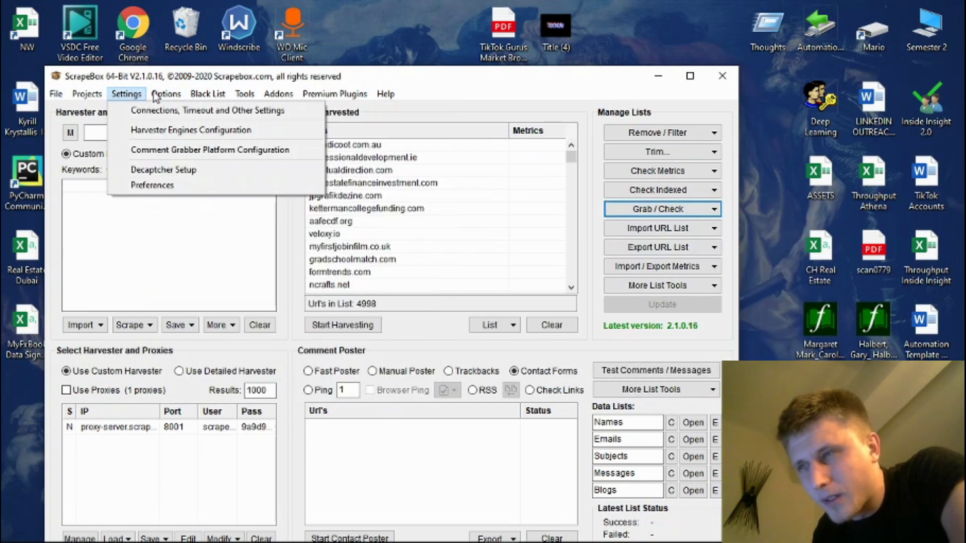
mouse_move(243, 97)
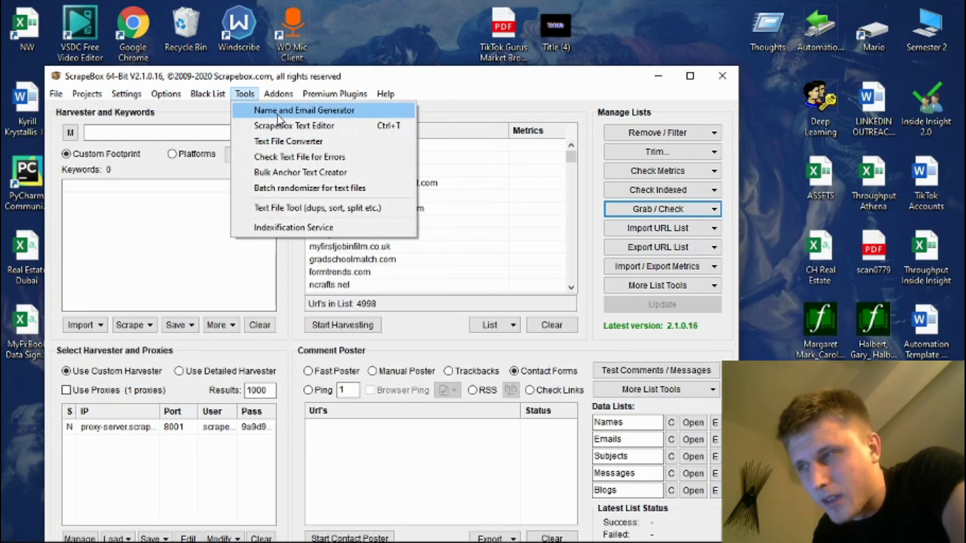
mouse_move(124, 98)
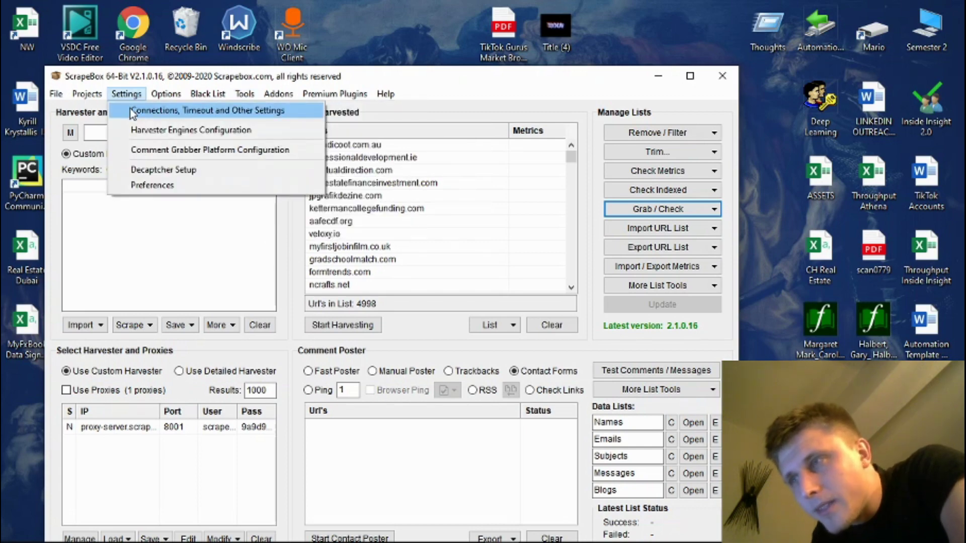
left_click(132, 112)
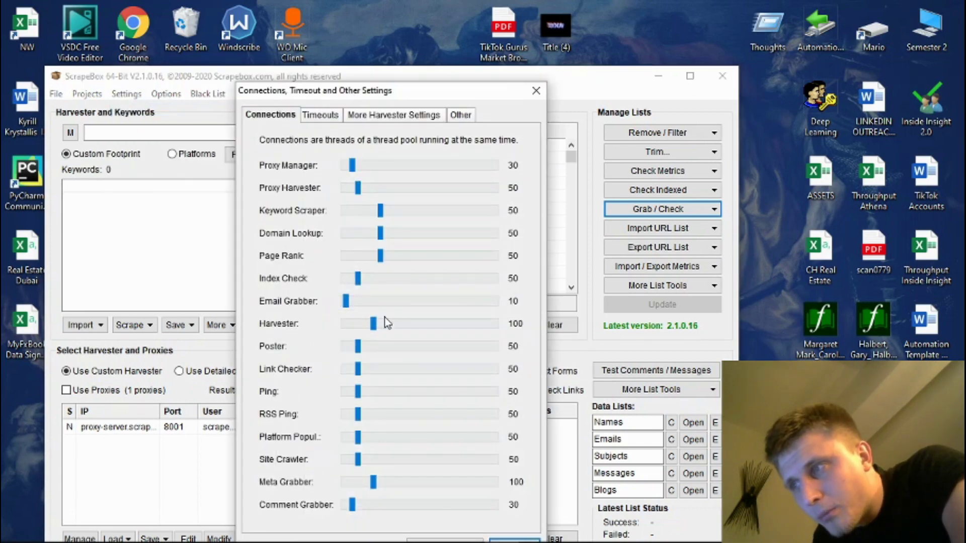
left_click(421, 303)
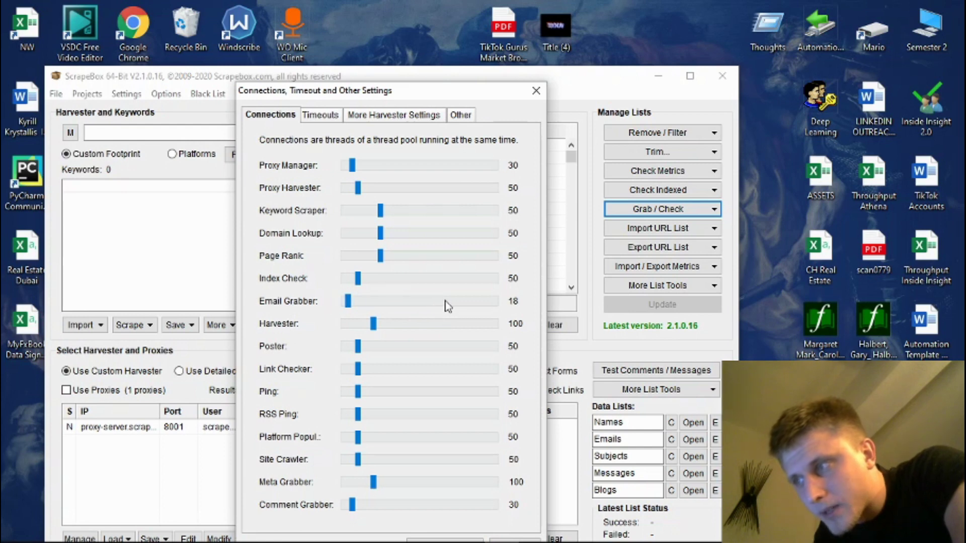
left_click_drag(350, 302, 395, 304)
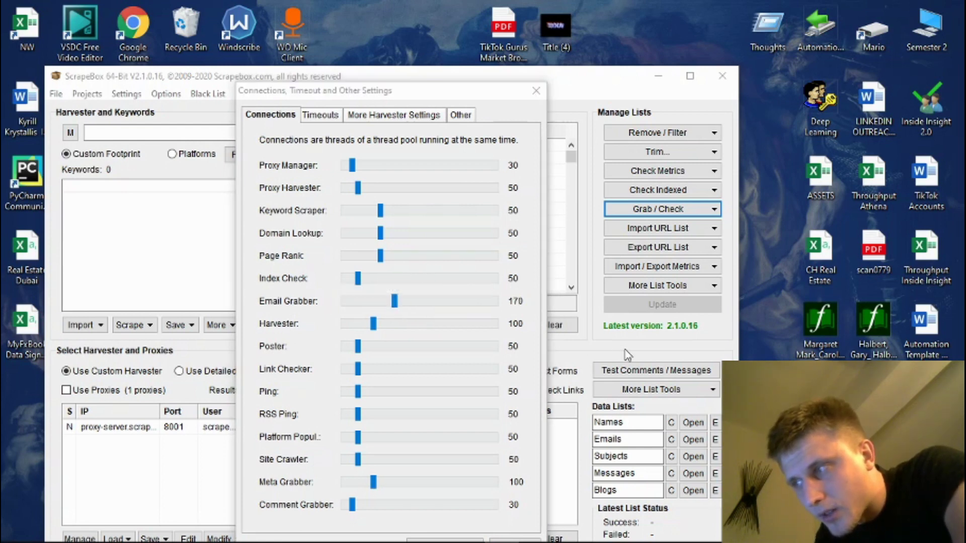
left_click(535, 91)
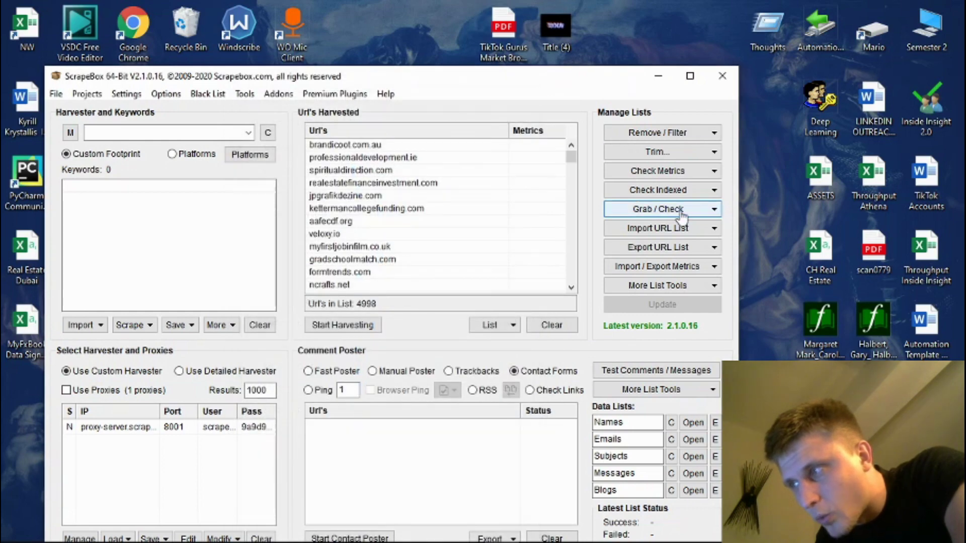
Start grabbing emails by crawling the imported sites and move the dialog to show progress totals.
left_click(680, 216)
left_click(677, 244)
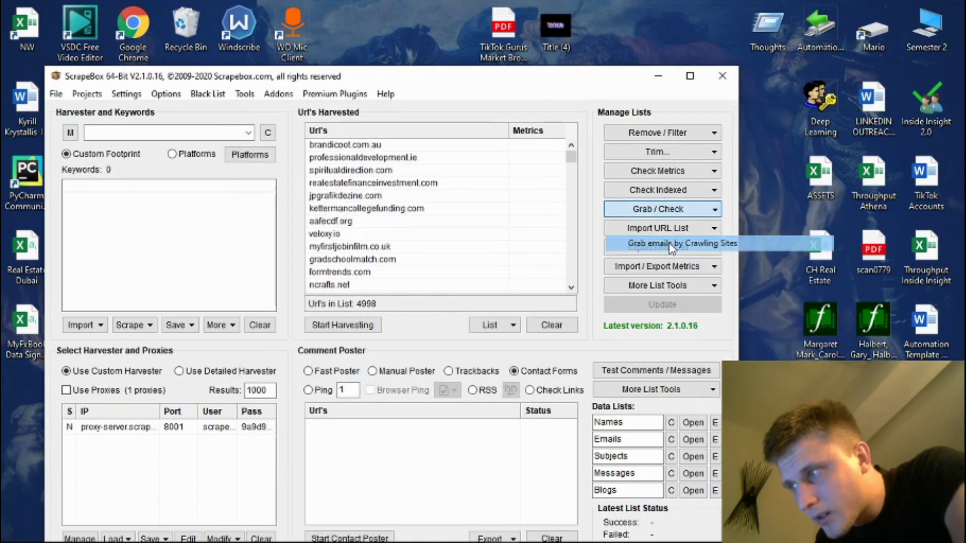
left_click(95, 526)
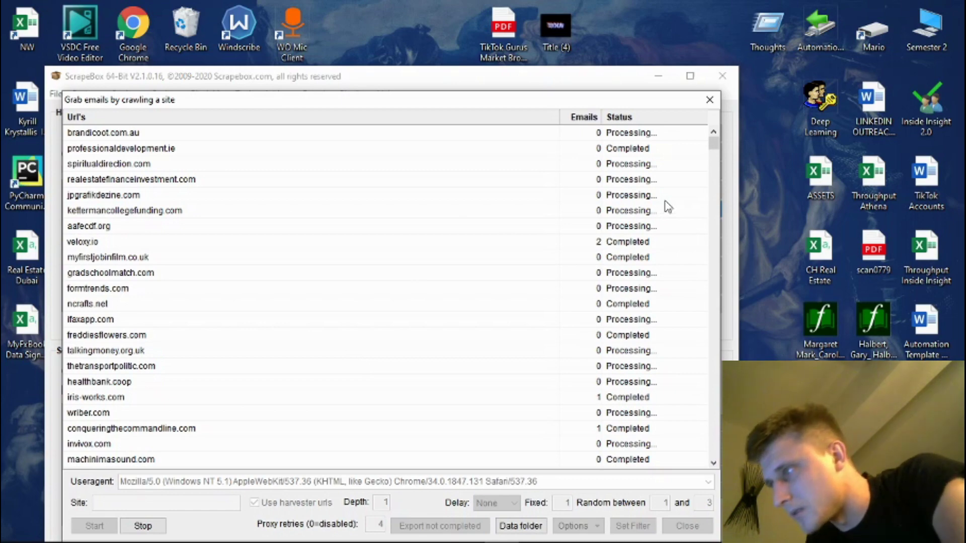
mouse_move(711, 146)
left_mouse_down()
mouse_move(721, 157)
mouse_move(716, 142)
left_mouse_up()
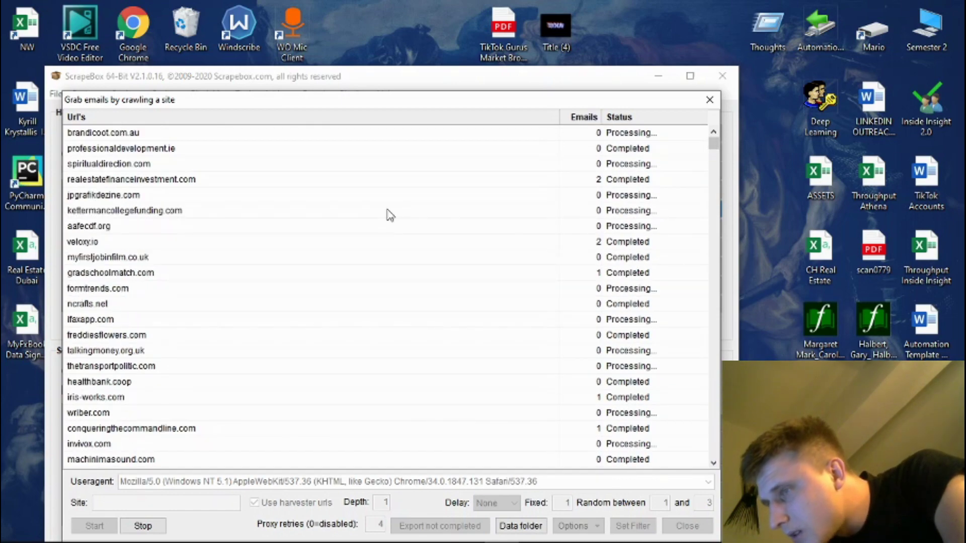
left_click_drag(392, 105, 408, 34)
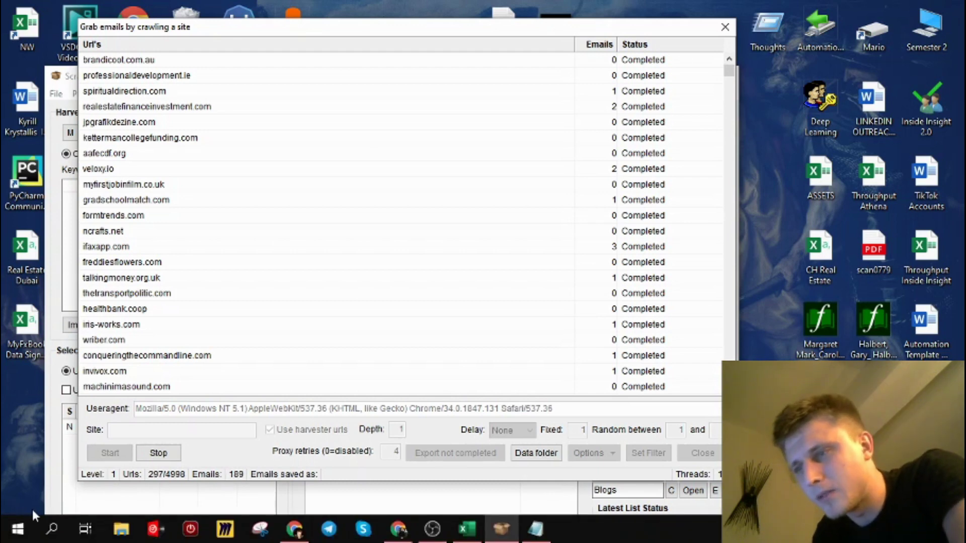
Launch Super Email Validator from Windows search, then switch to Chrome.
left_click(50, 529)
type("super em")
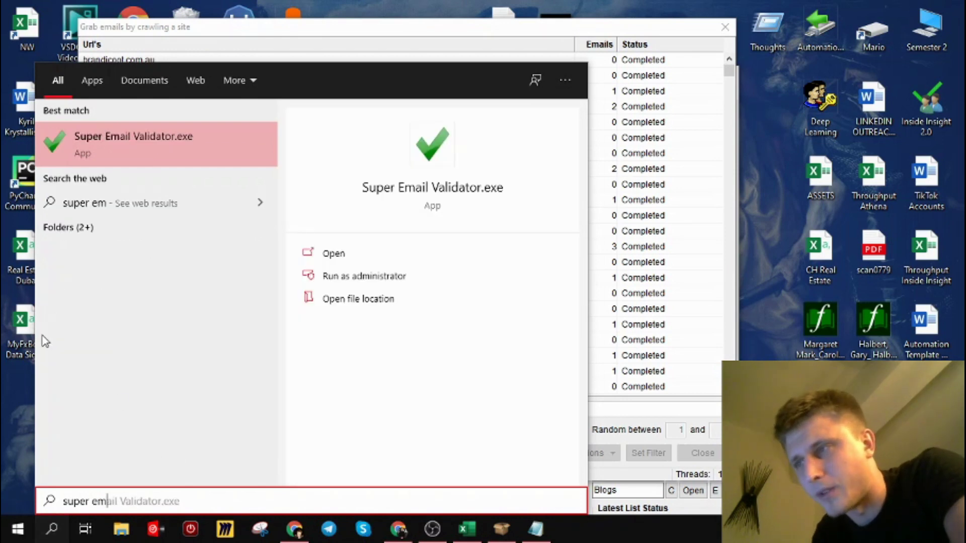
left_click(170, 138)
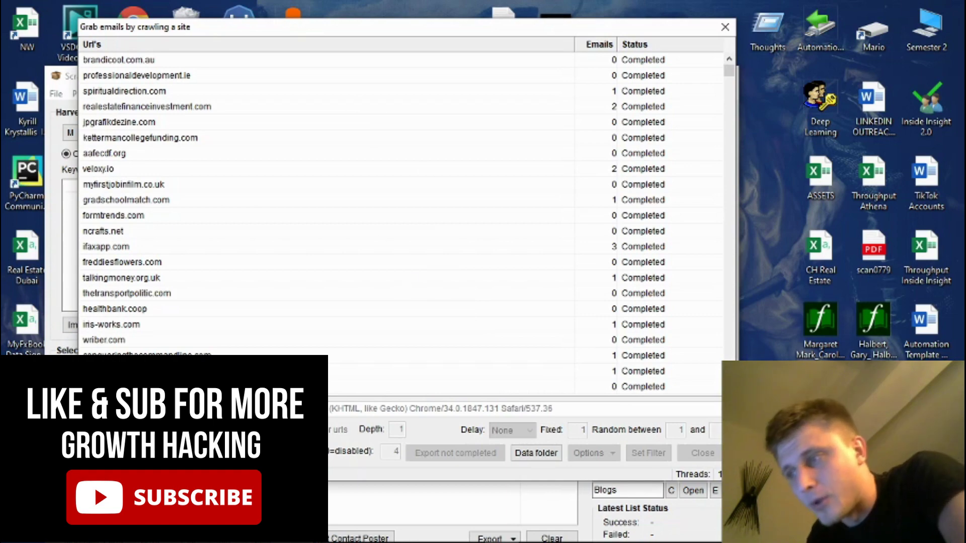
left_click(295, 530)
Load phantombuster.com in a new Chrome tab and dismiss the downloads bar.
left_click(491, 11)
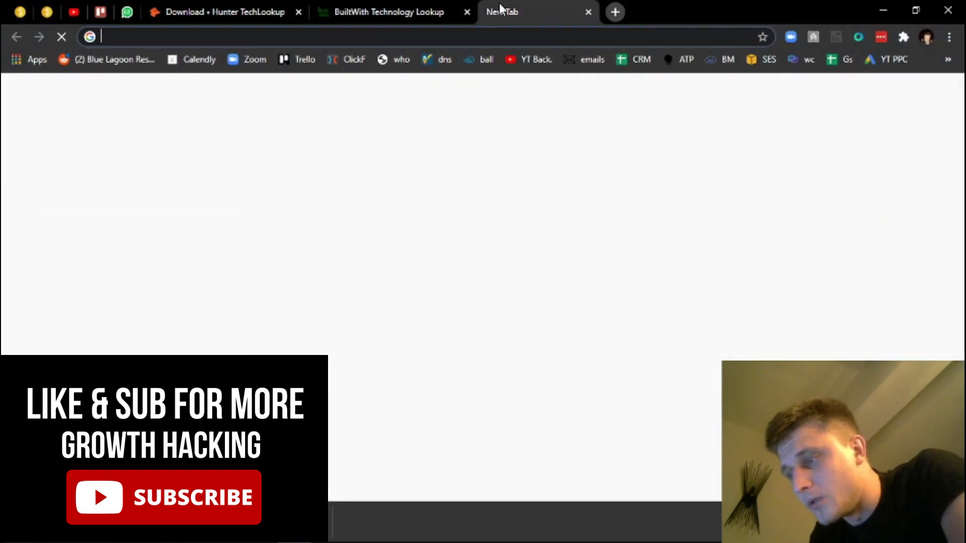
type("p")
key("Return")
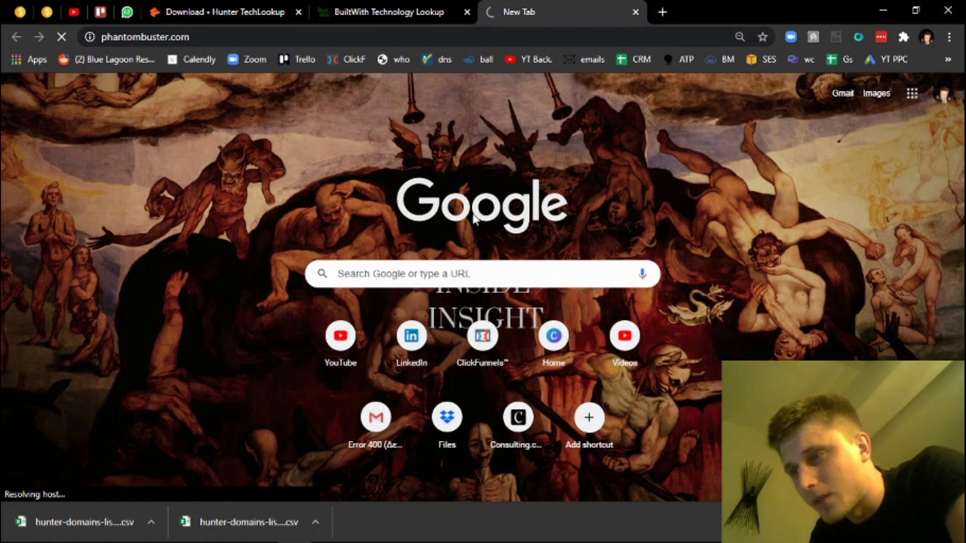
left_click(953, 522)
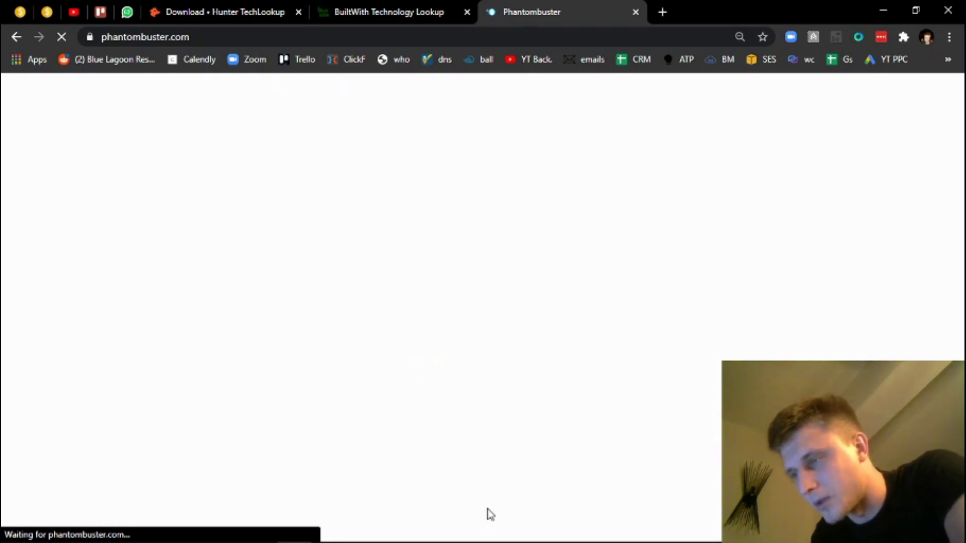
Check the ScrapeBox crawl progress: 1433 of 4998 URLs, 863 emails found.
mouse_move(489, 540)
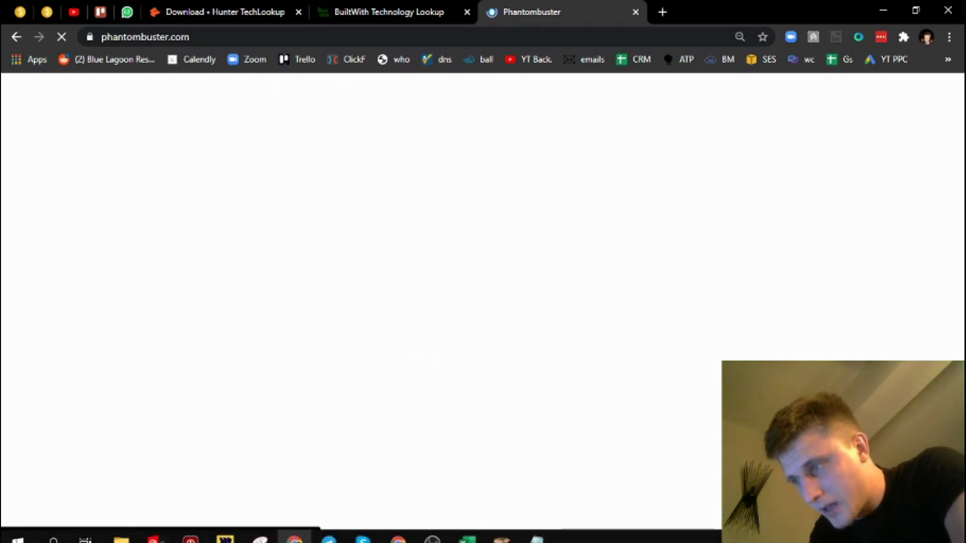
left_click(491, 538)
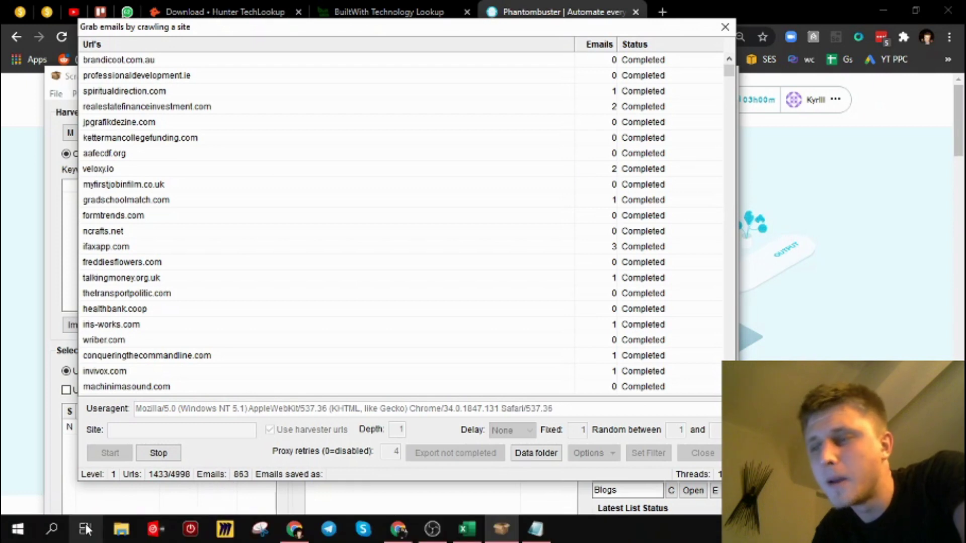
Search Windows for 'super' to find Super Email Validator.exe.
left_click(52, 528)
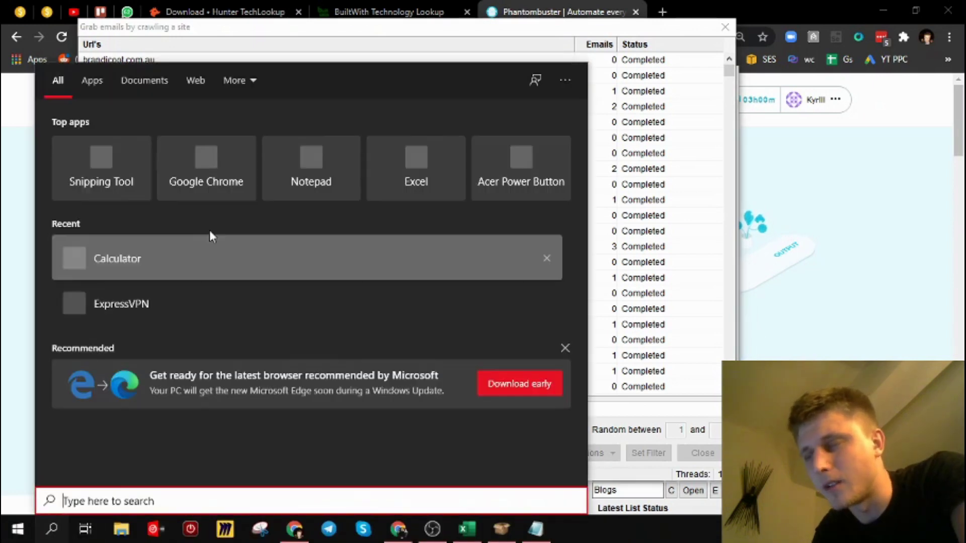
type("super")
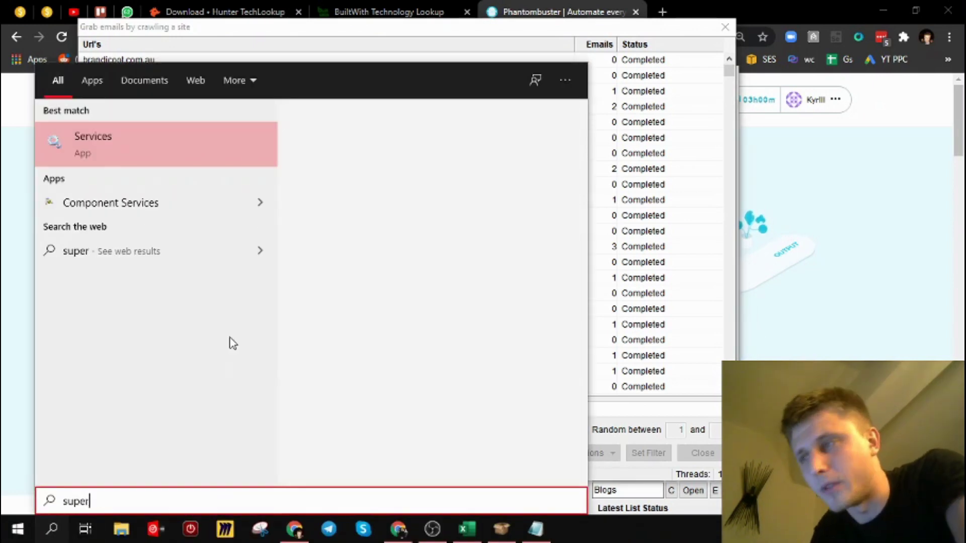
left_click(165, 130)
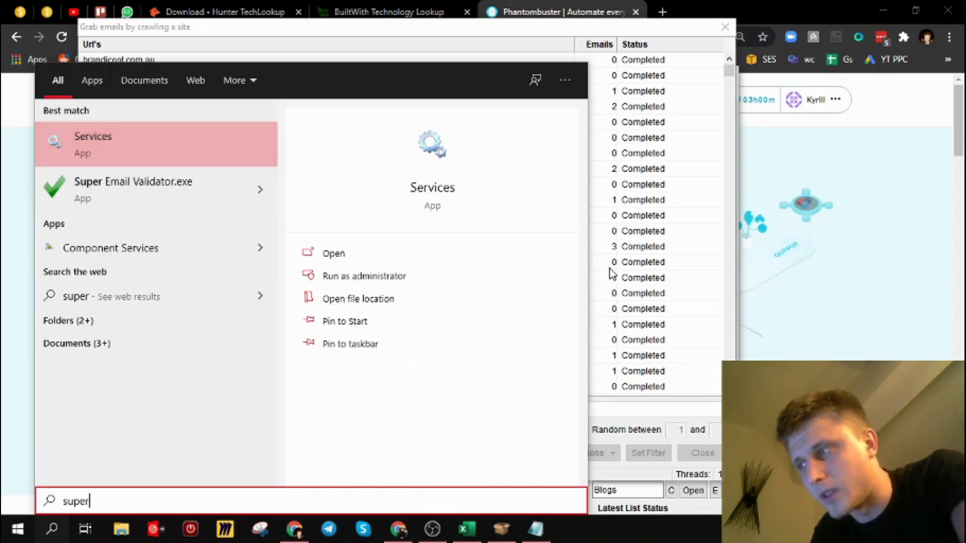
In Chrome, view the Asana board, then start a new tab for google.com/gmail/.
left_click(399, 529)
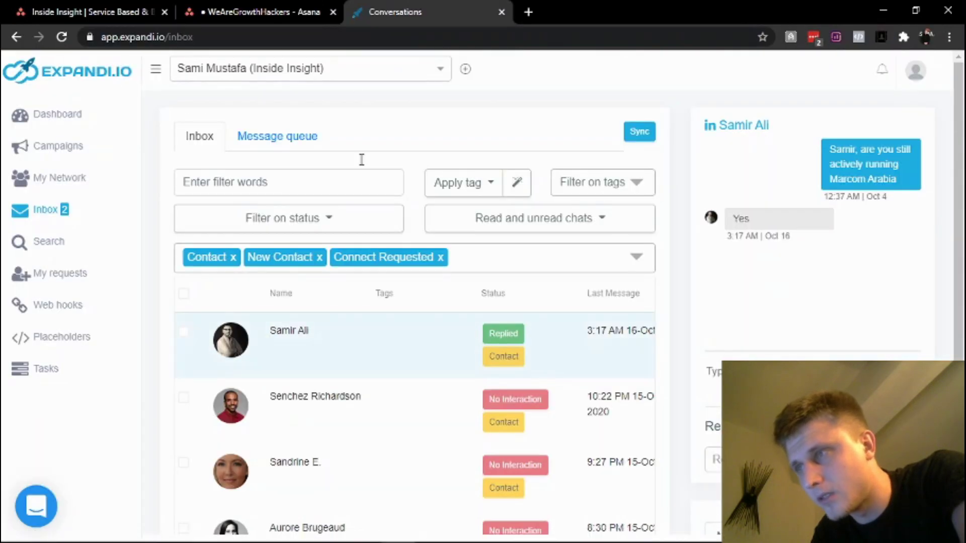
left_click(301, 7)
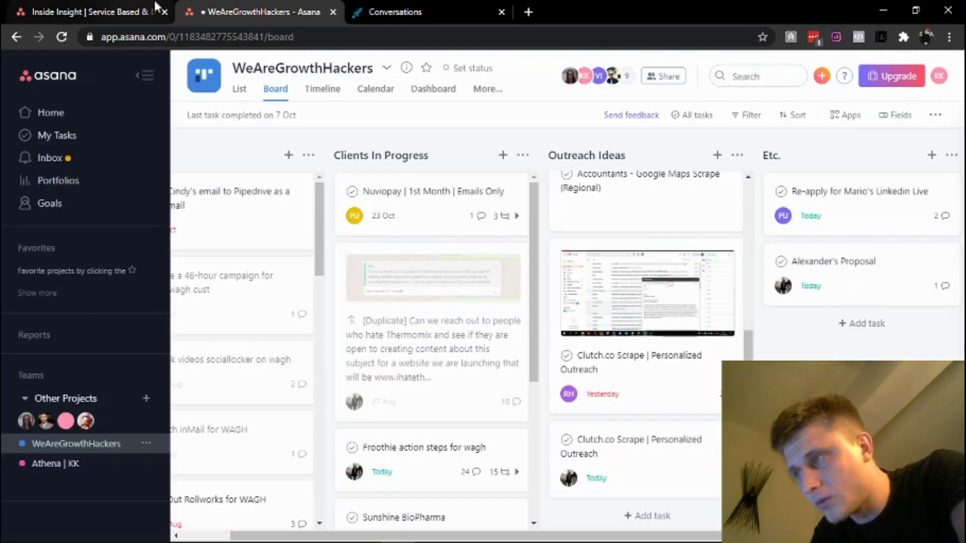
left_click(528, 11)
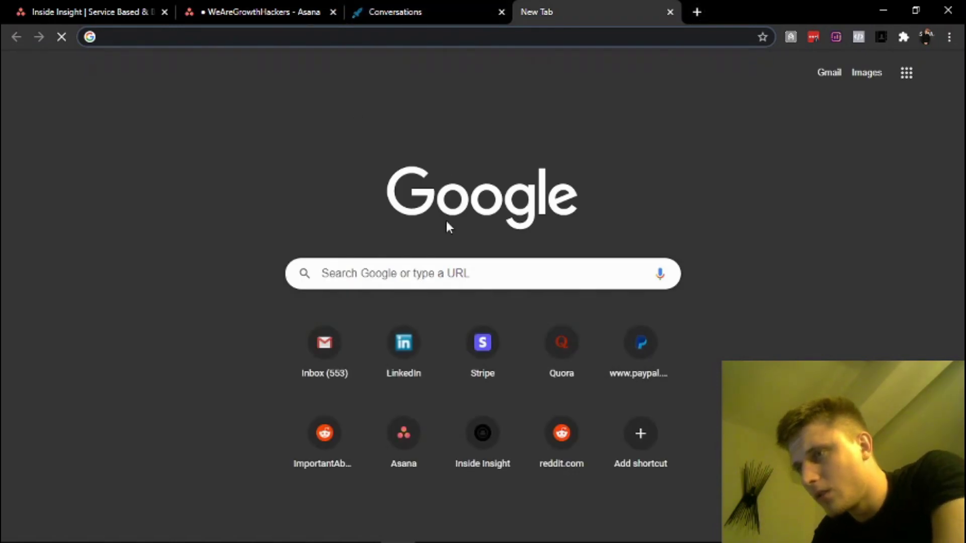
type("g")
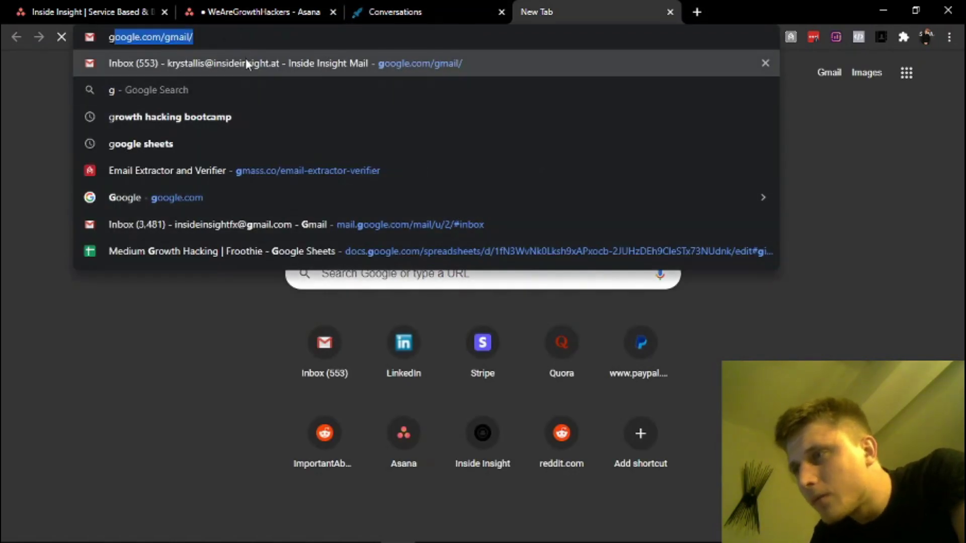